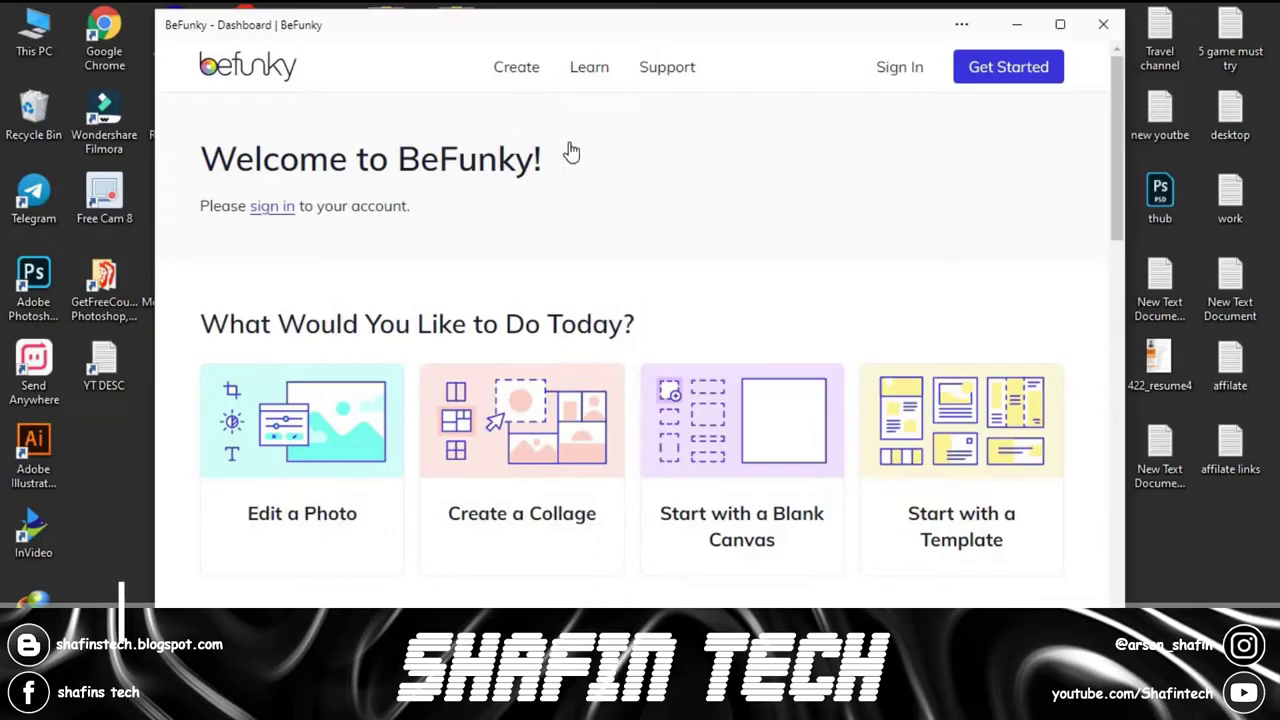
- Open BeFunky's Photo Editor and continue editing the previous VW bus project
scroll(700, 450, down, 4)
scroll(697, 395, down, 10)
scroll(697, 395, up, 5)
scroll(594, 283, up, 5)
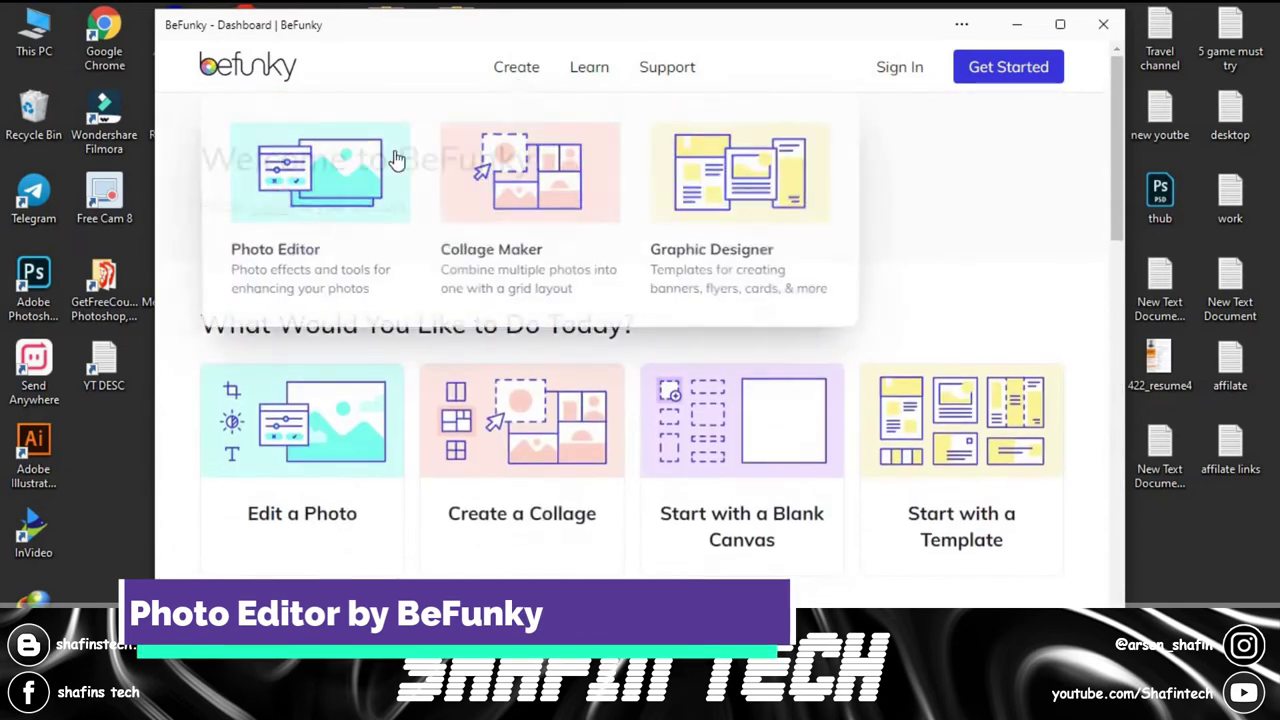
click(285, 197)
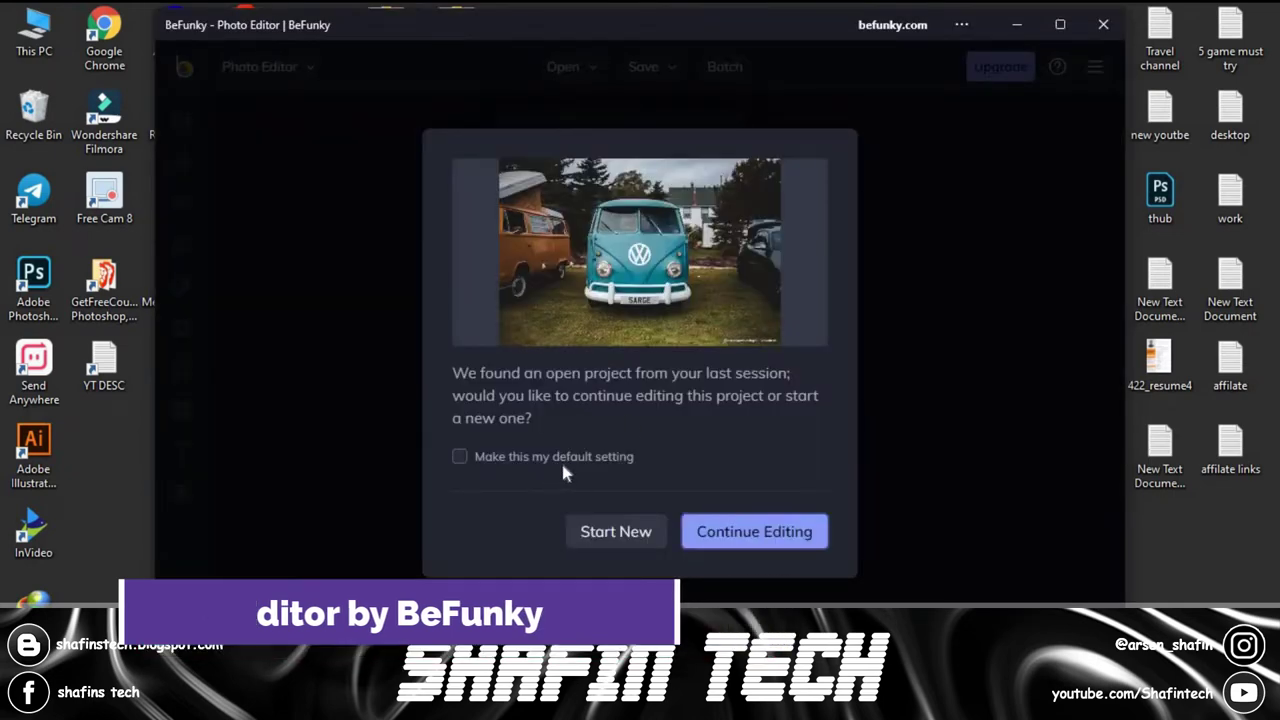
click(762, 540)
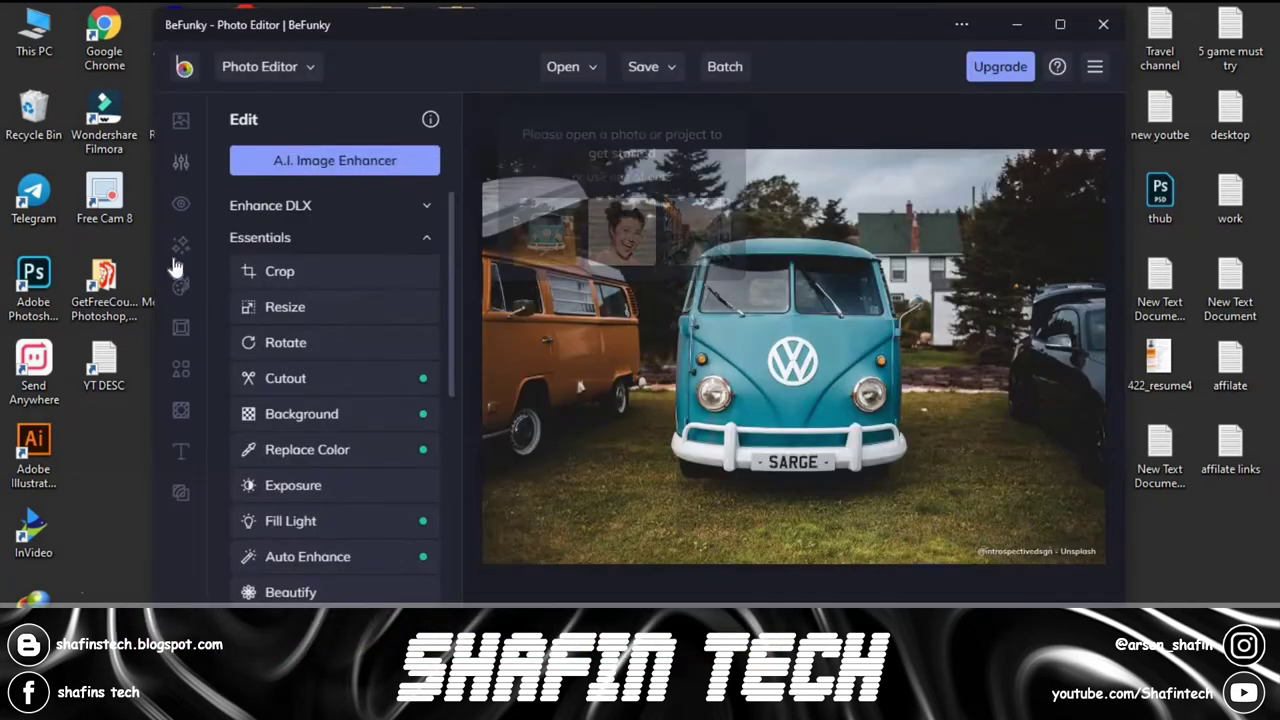
- Try AI image enhancement on the photo, then cancel it
click(296, 168)
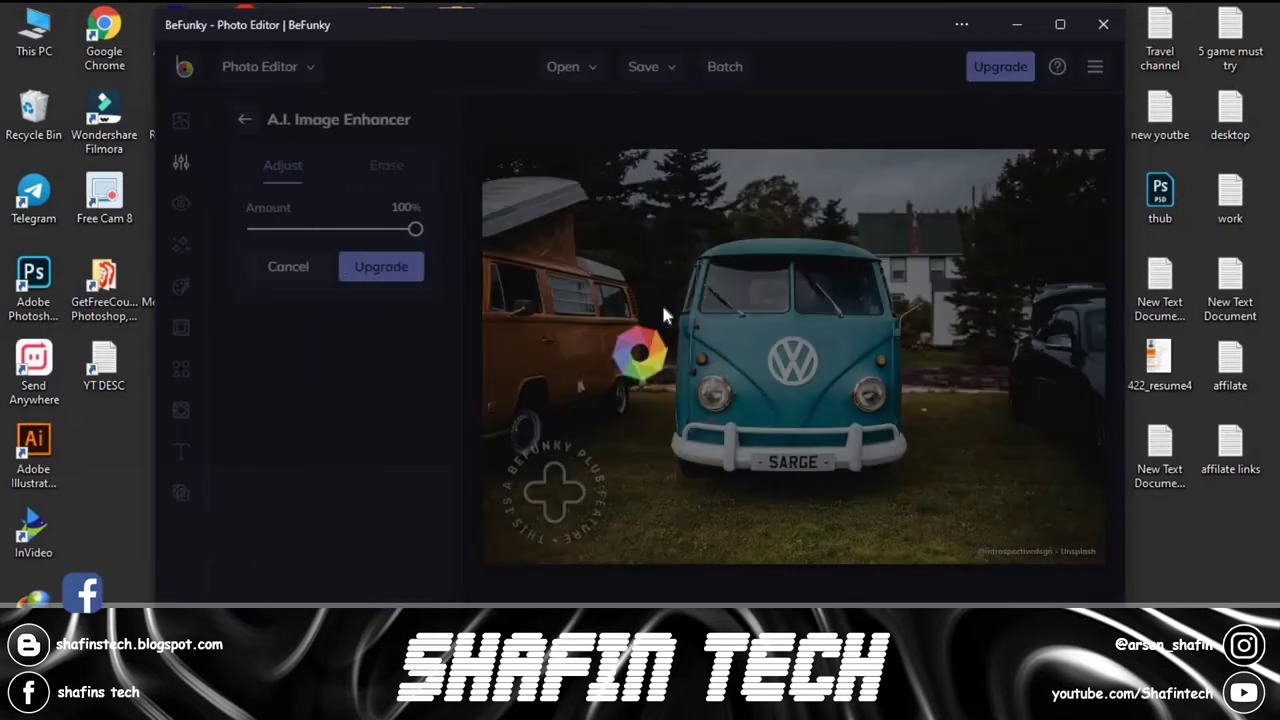
key(Escape)
click(676, 393)
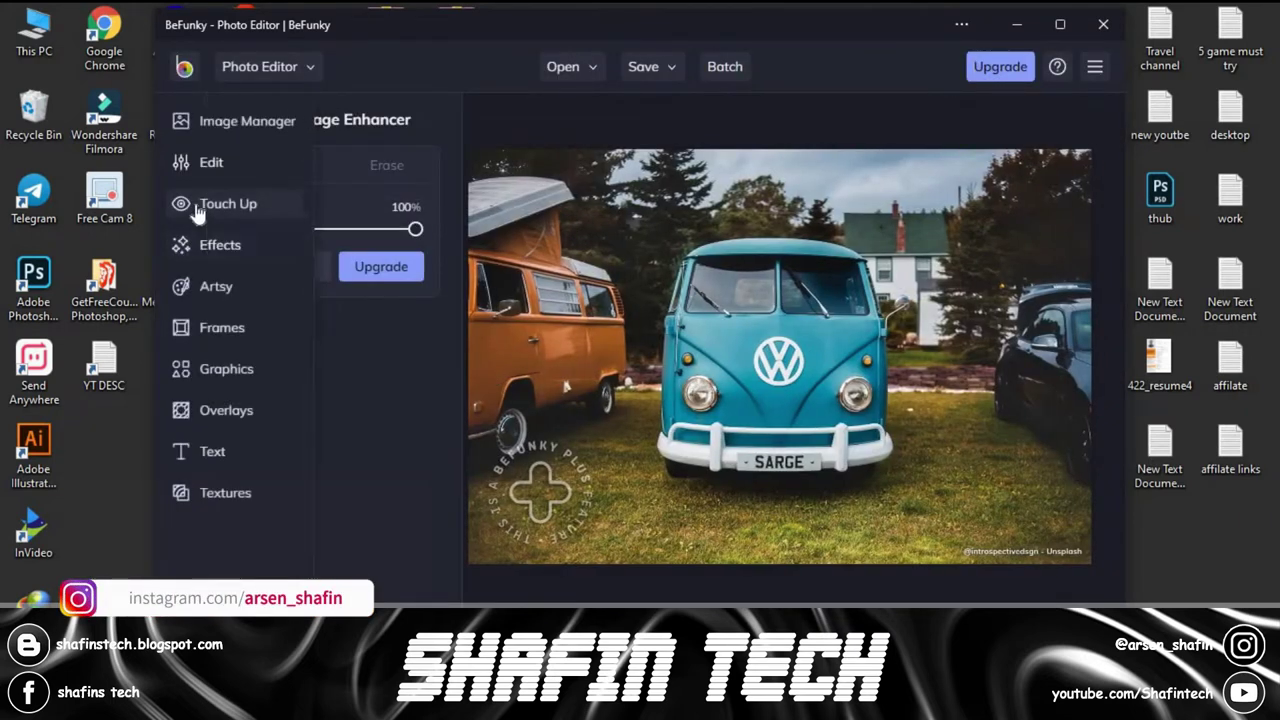
- Preview a B&W Tones black-and-white effect, then revert to colour
click(185, 204)
scroll(310, 480, down, 2)
click(181, 245)
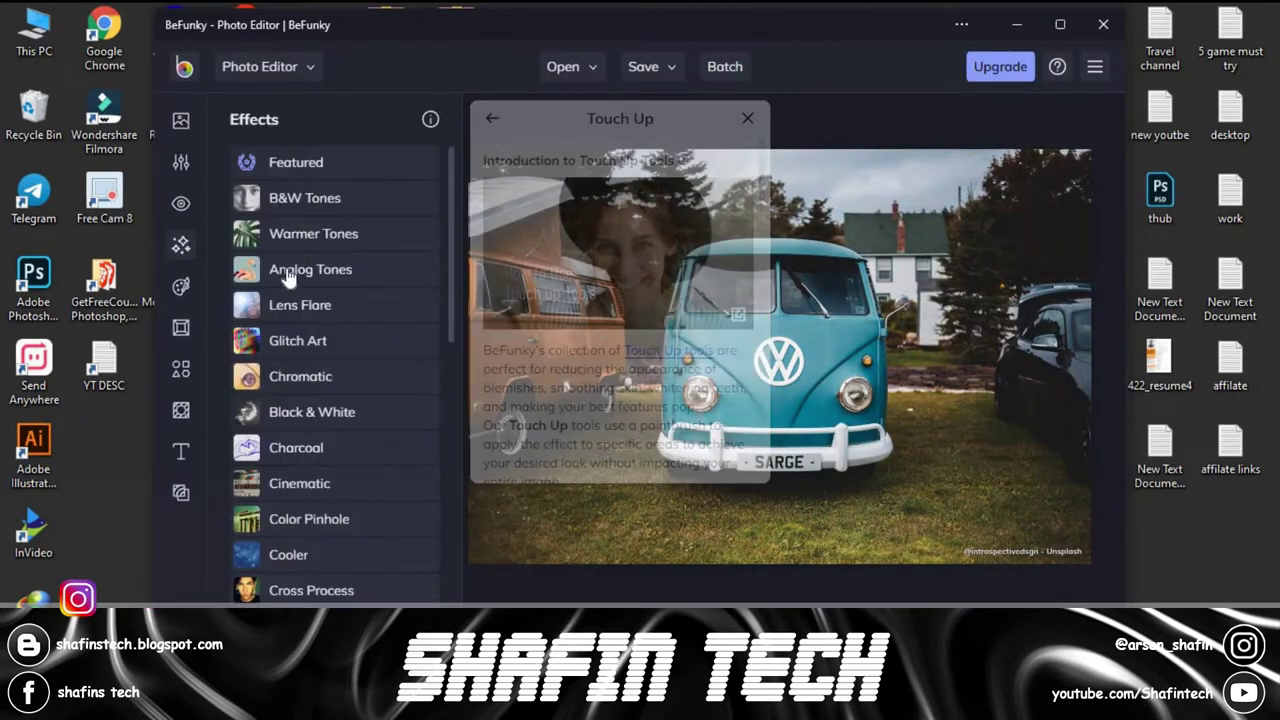
click(306, 205)
scroll(330, 420, down, 2)
scroll(370, 400, down, 3)
click(381, 395)
click(244, 122)
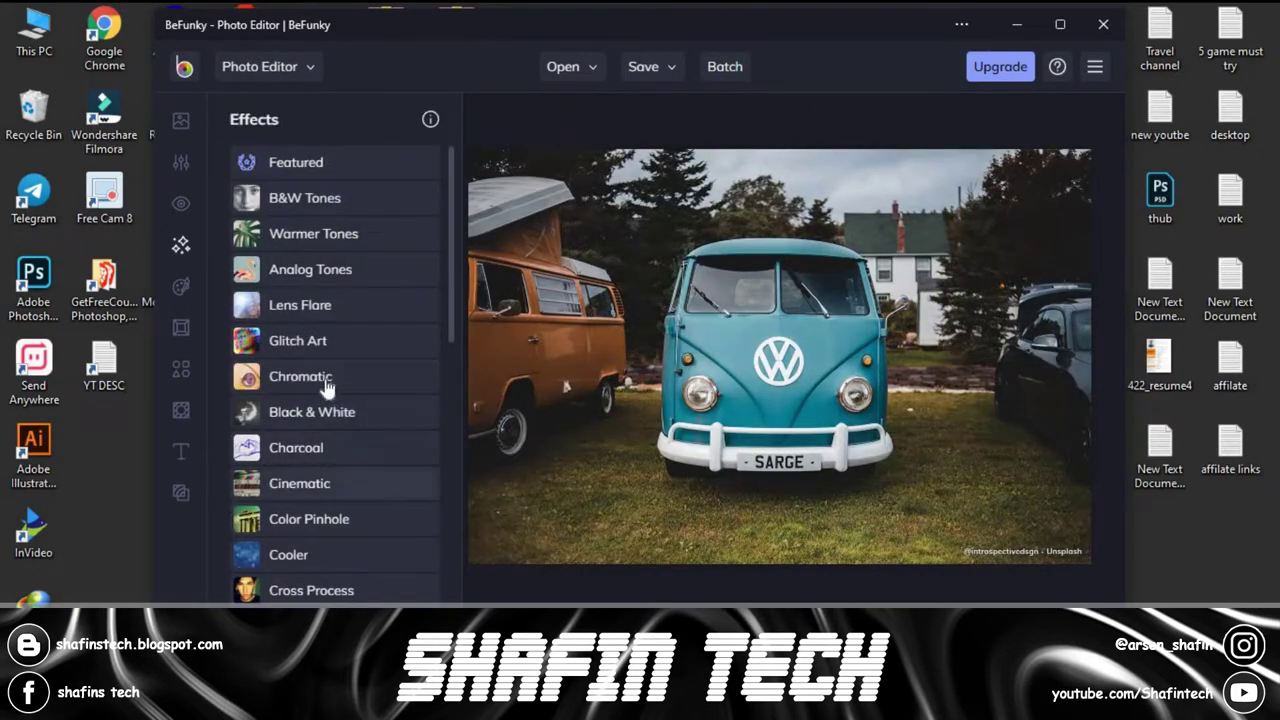
- Apply the Cinematic Film Grain and Color Grading looks to the photo
scroll(338, 407, down, 1)
click(330, 415)
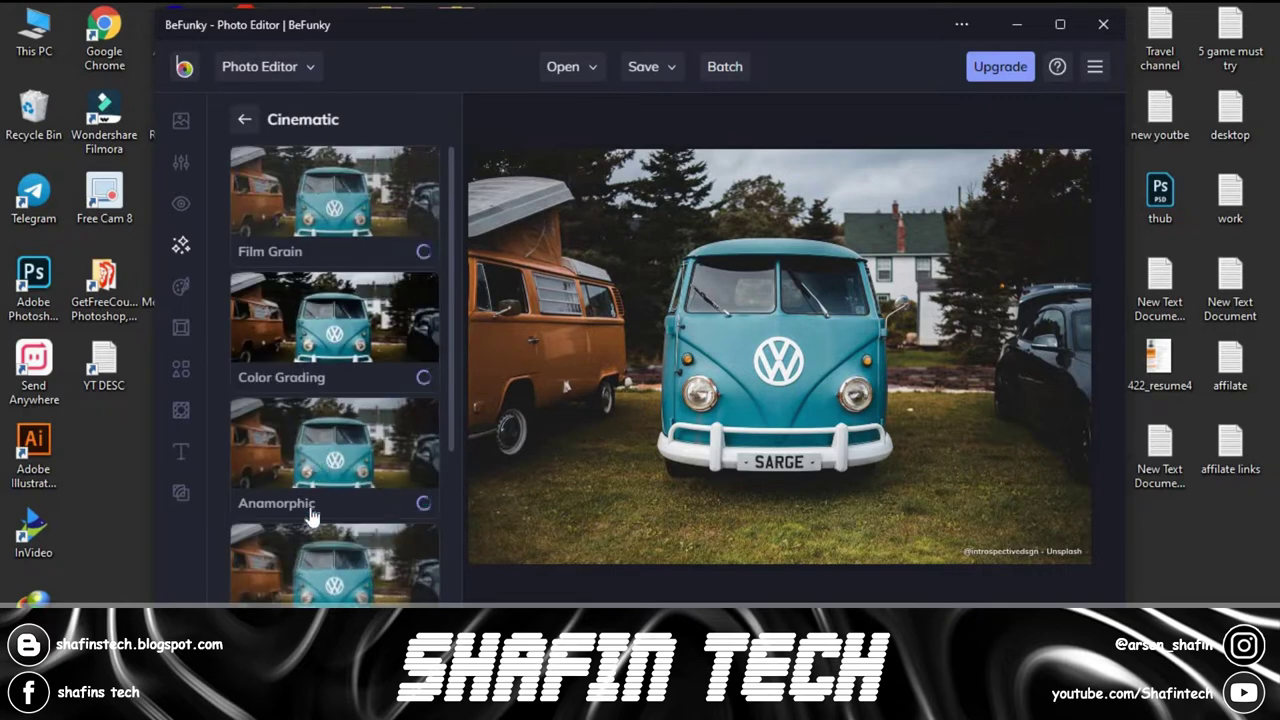
click(320, 226)
click(337, 371)
scroll(340, 400, down, 3)
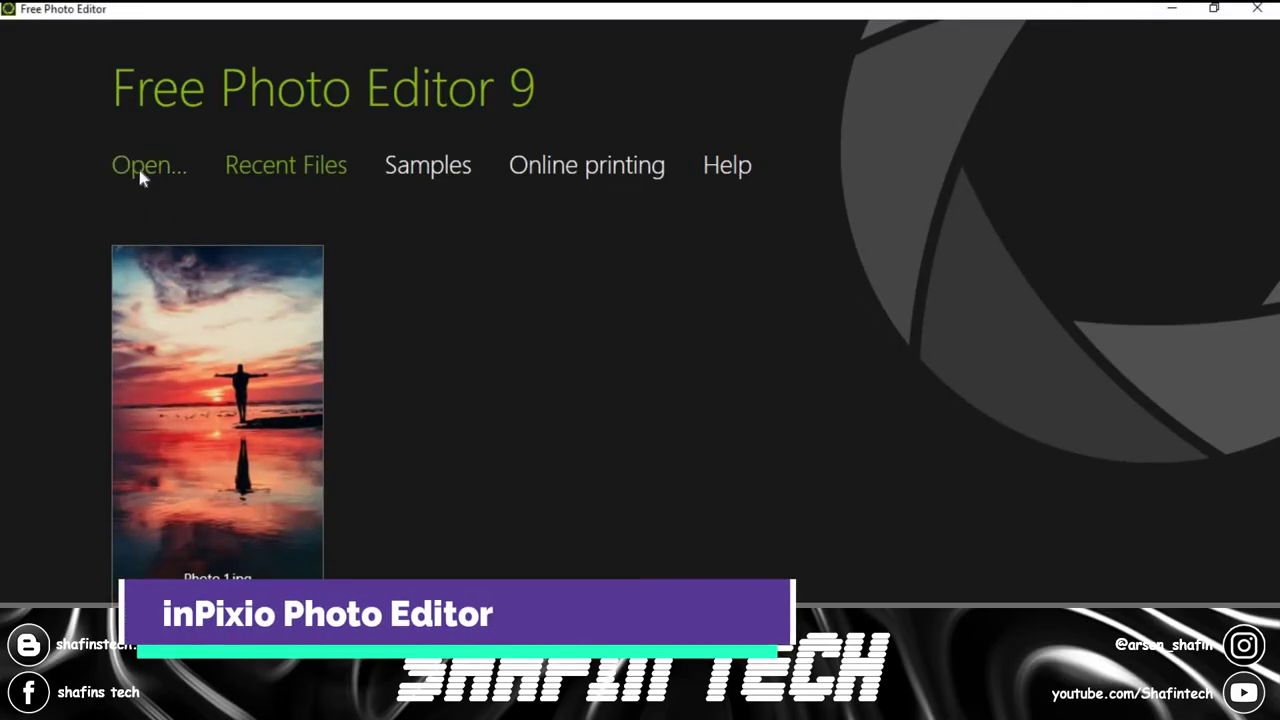
- Skip the file browser and open Photo 5.jpg from the Samples
click(140, 166)
click(597, 440)
click(410, 166)
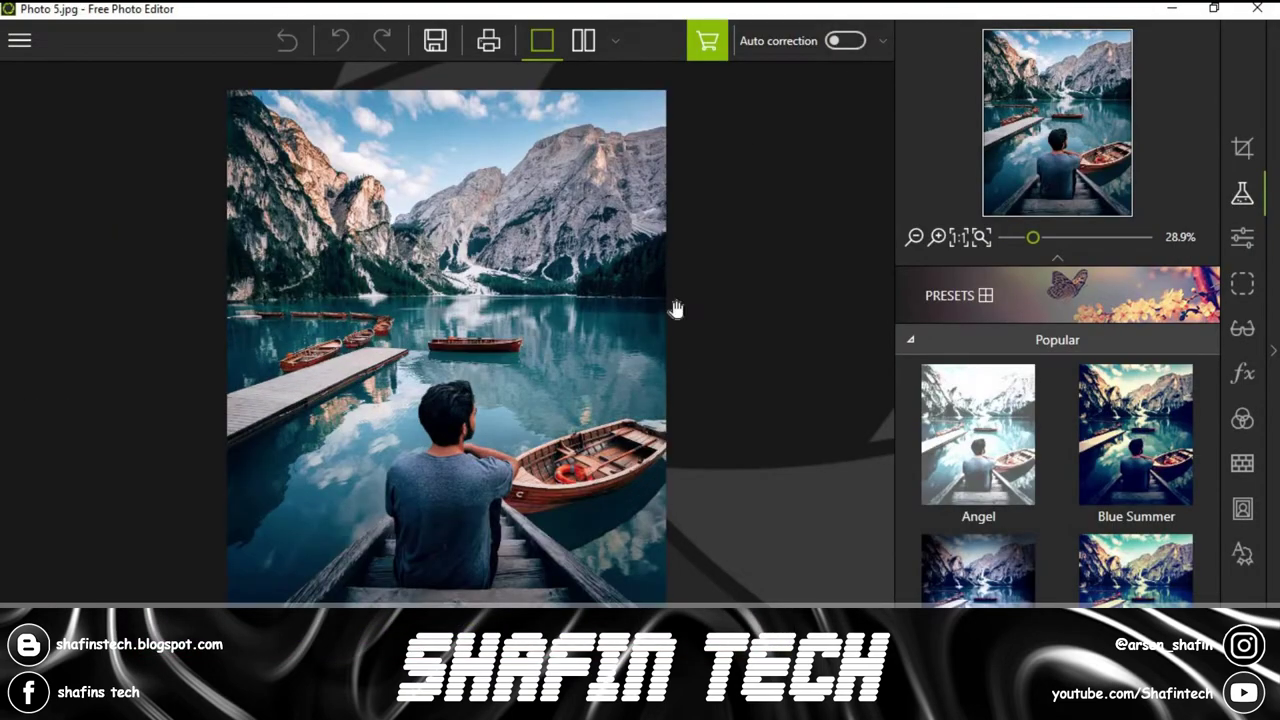
scroll(983, 521, down, 1)
- Try the Blue Wash, bokeh-lights, Holiday and Pure presets on the photo
click(983, 521)
scroll(983, 521, down, 1)
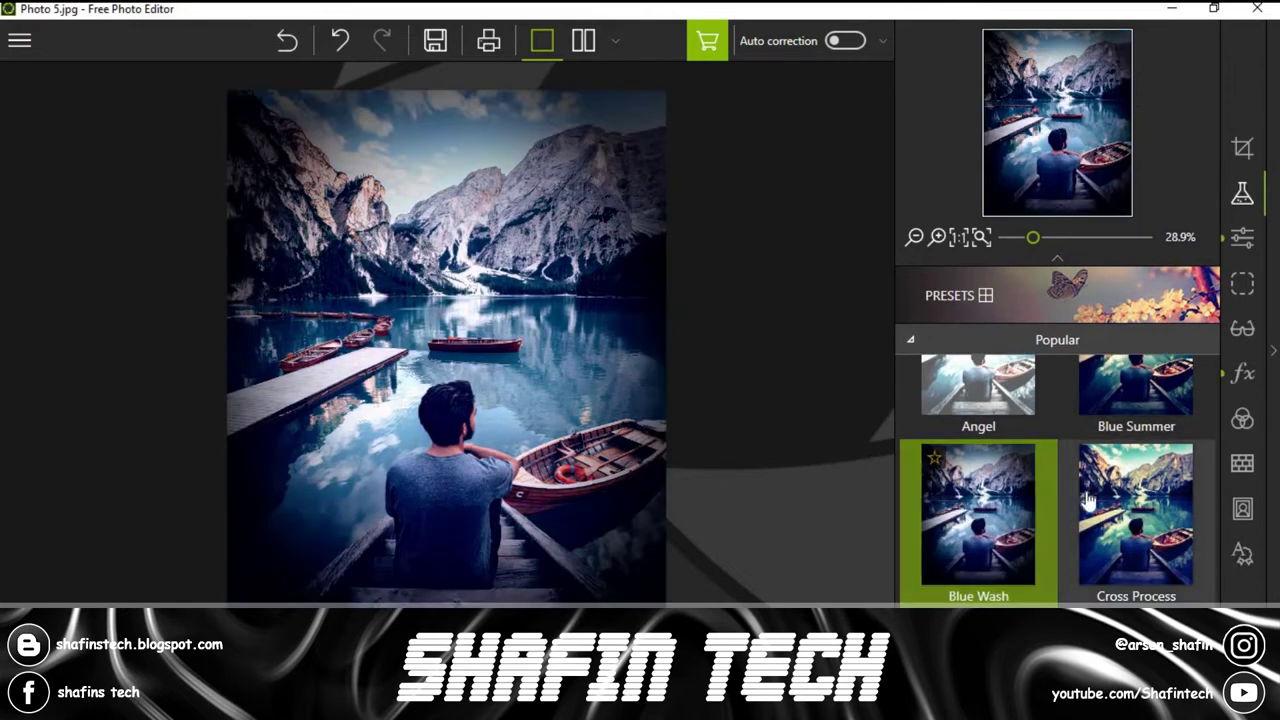
click(1090, 505)
scroll(1024, 503, down, 1)
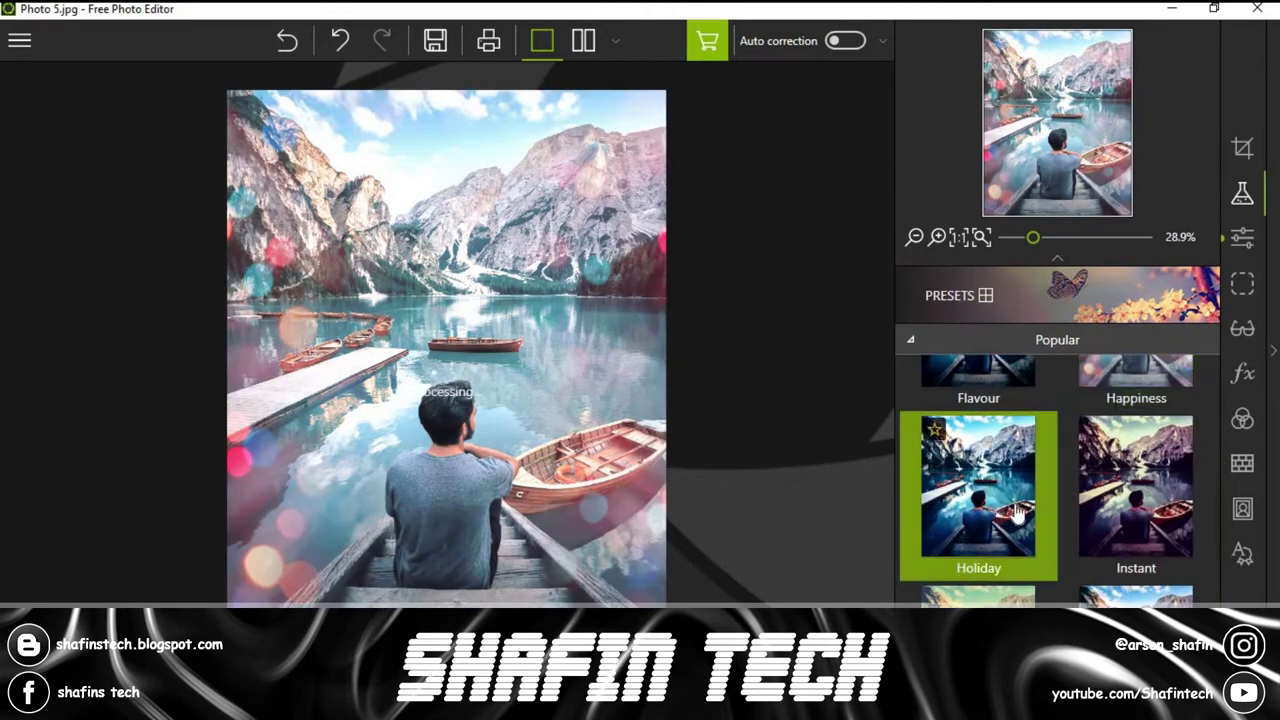
scroll(1024, 505, down, 1)
click(1025, 510)
scroll(1058, 505, down, 2)
click(1078, 512)
- Try the Sutro and Aged presets
scroll(1105, 503, down, 1)
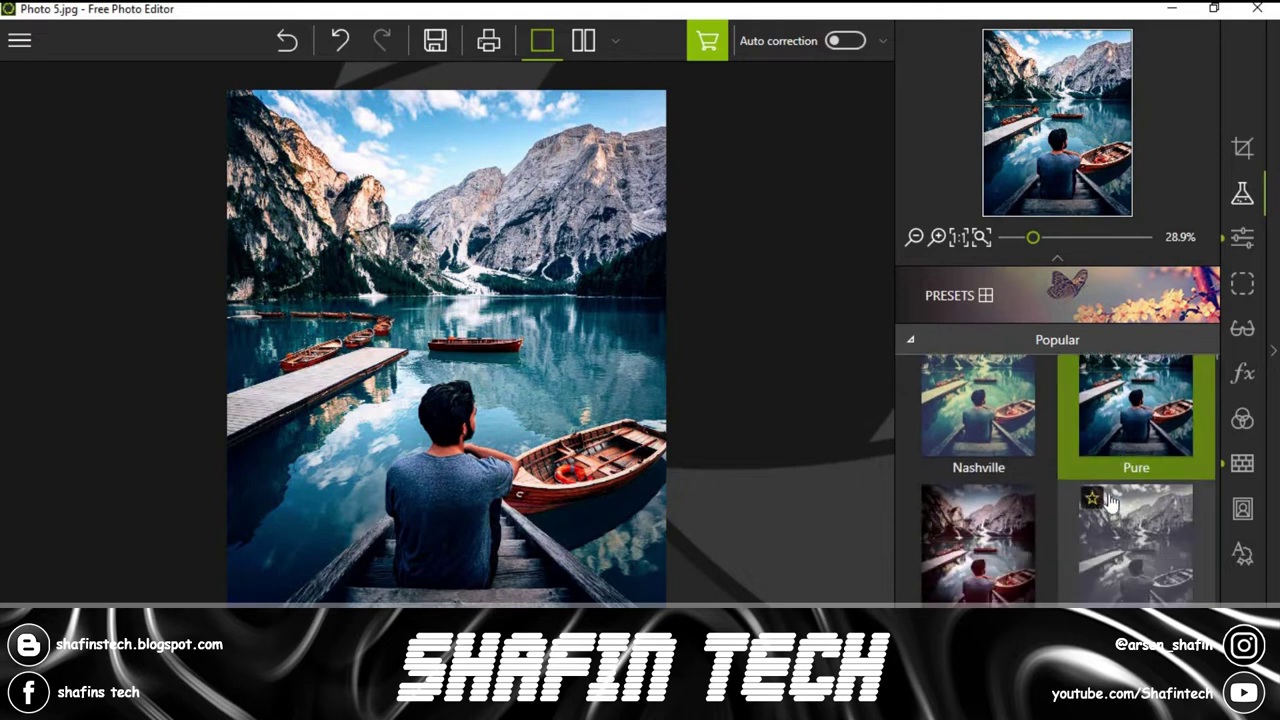
scroll(1080, 500, down, 1)
scroll(1108, 503, down, 1)
click(1110, 505)
scroll(1110, 505, down, 1)
scroll(1100, 520, down, 1)
click(1050, 520)
- Try Classical and Exposure presets, finishing on Lomo's Fogged Top
scroll(1130, 505, down, 1)
click(1135, 500)
scroll(1050, 505, down, 1)
click(972, 515)
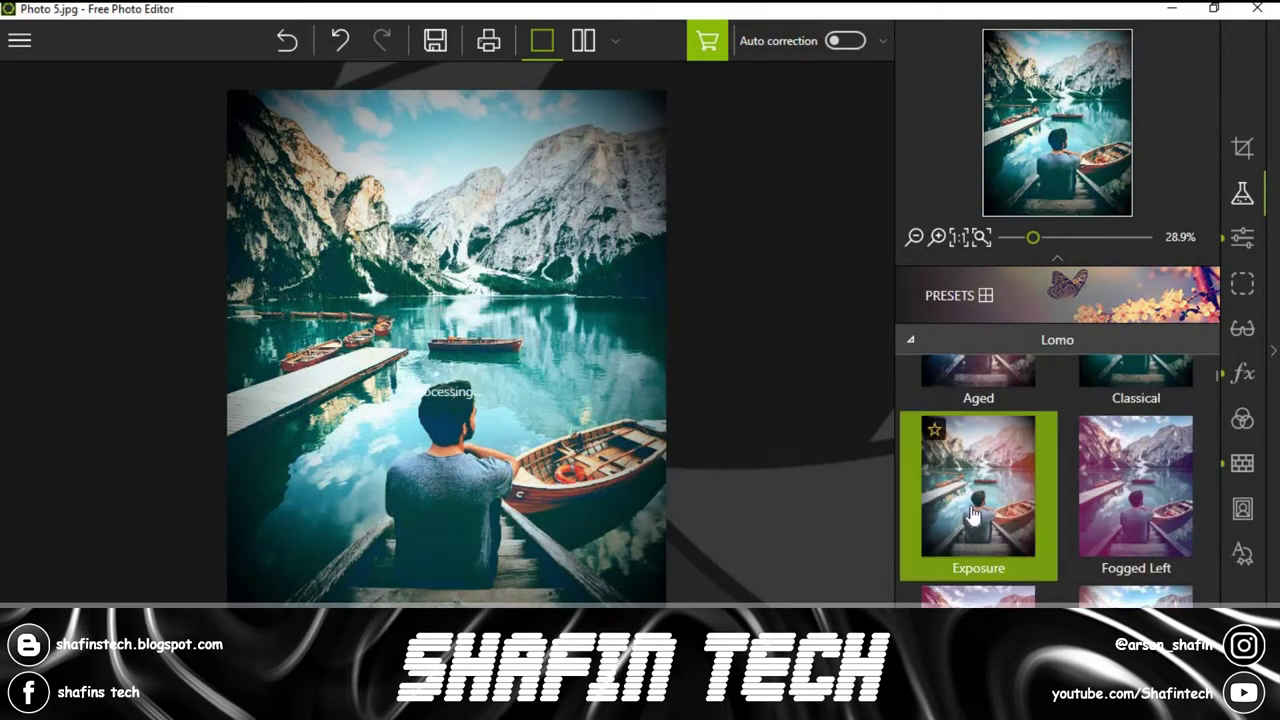
scroll(1100, 490, down, 1)
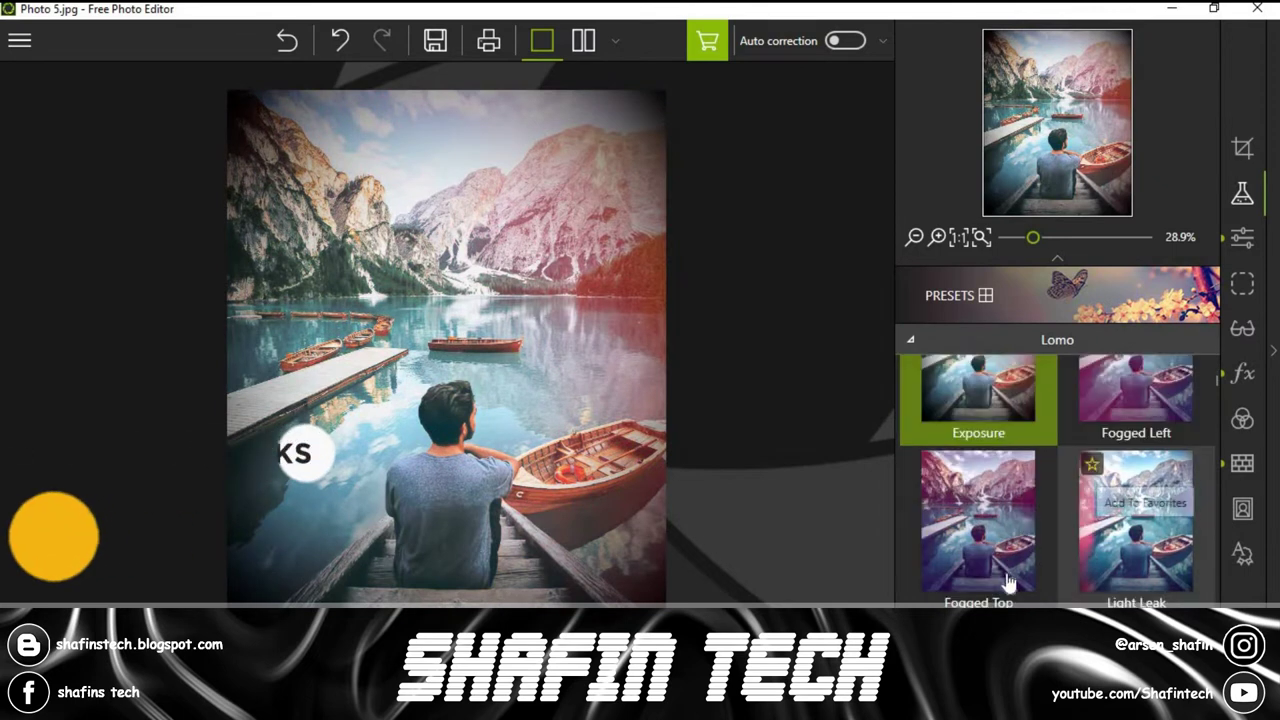
click(975, 515)
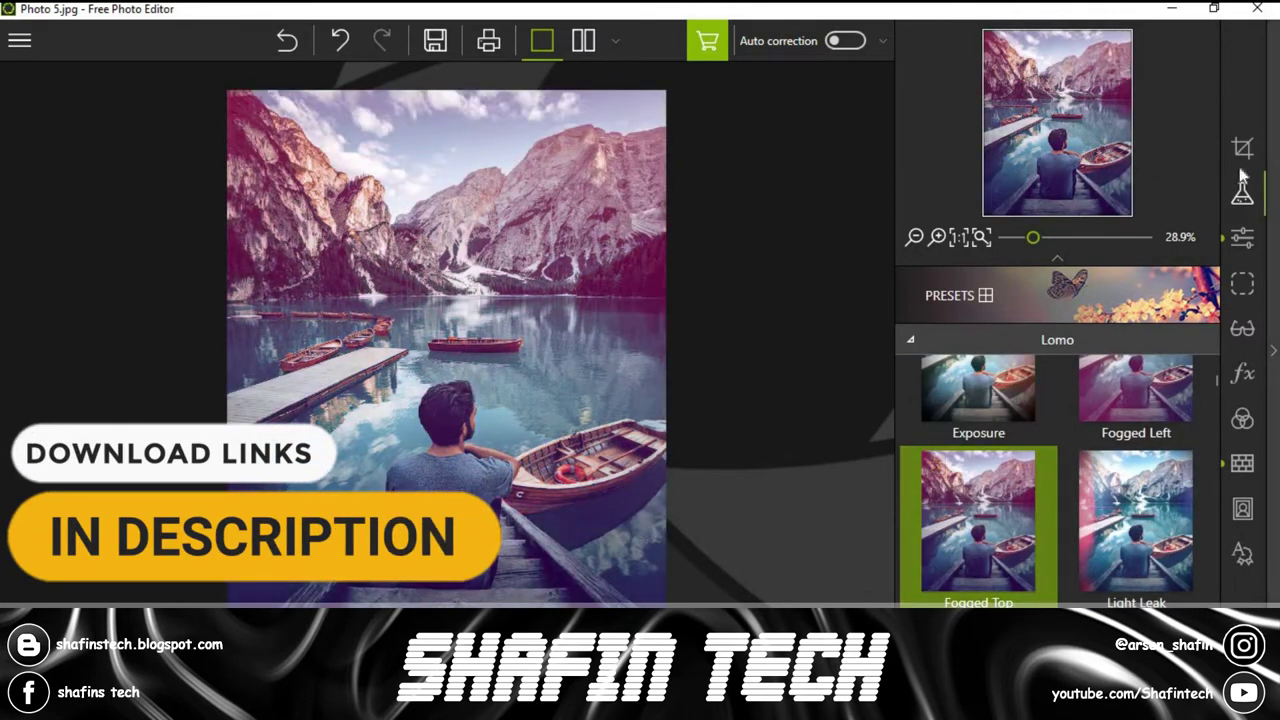
- Crop the lake photo to a 4:5 frame
click(1242, 150)
drag(664, 352, 634, 352)
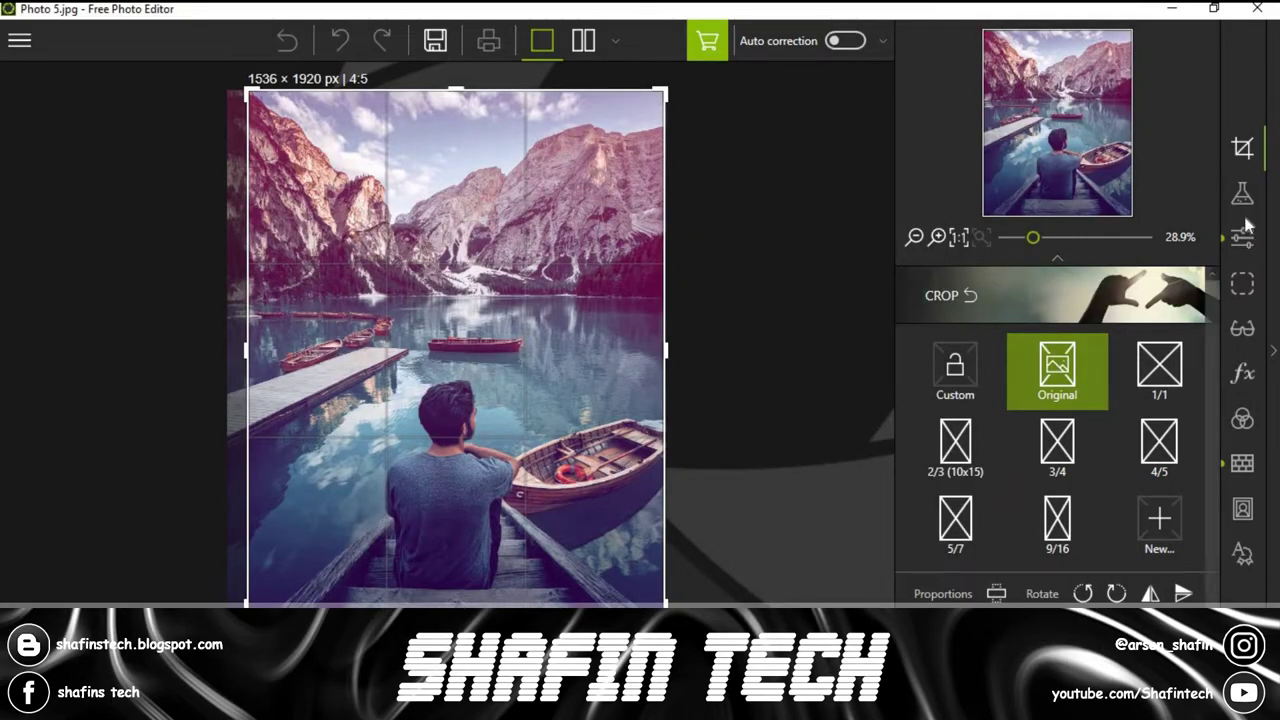
click(1243, 238)
- Raise the Tone Curve to brighten the photo and set Dehaze to about 39%
scroll(1012, 447, down, 2)
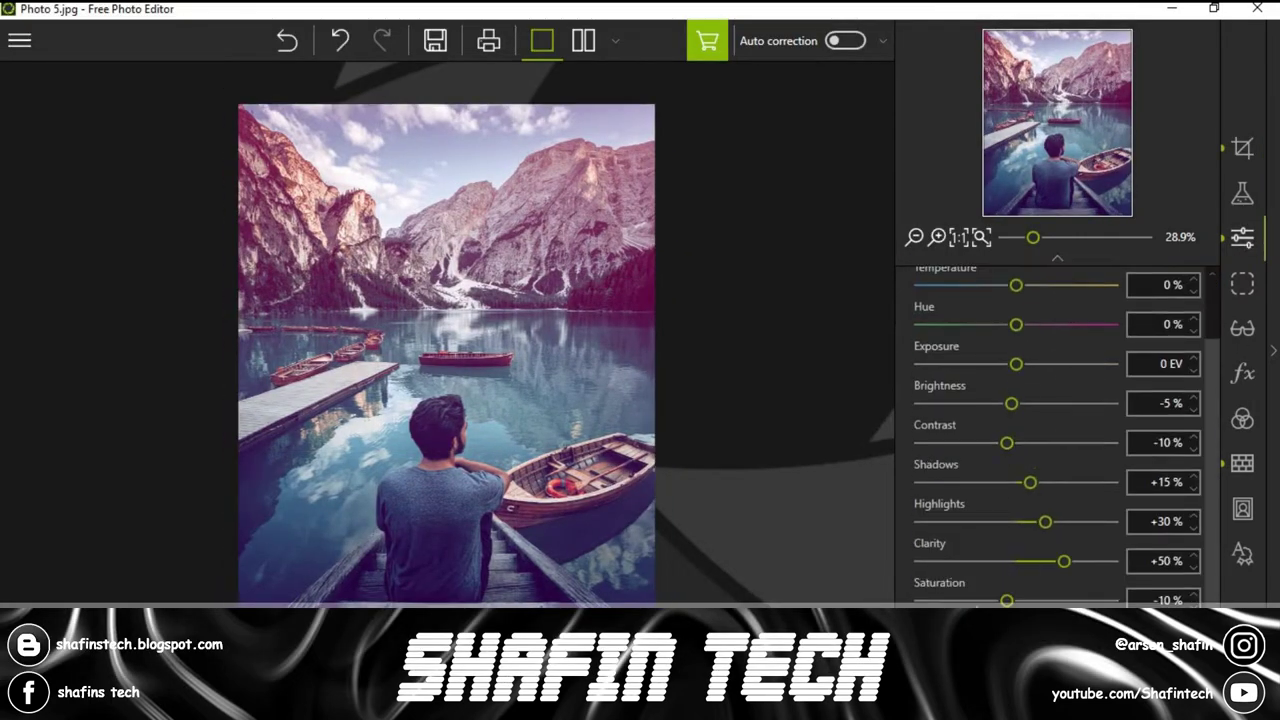
scroll(1020, 500, down, 5)
scroll(1070, 510, down, 2)
drag(1062, 531, 1031, 519)
click(1242, 328)
drag(952, 533, 997, 533)
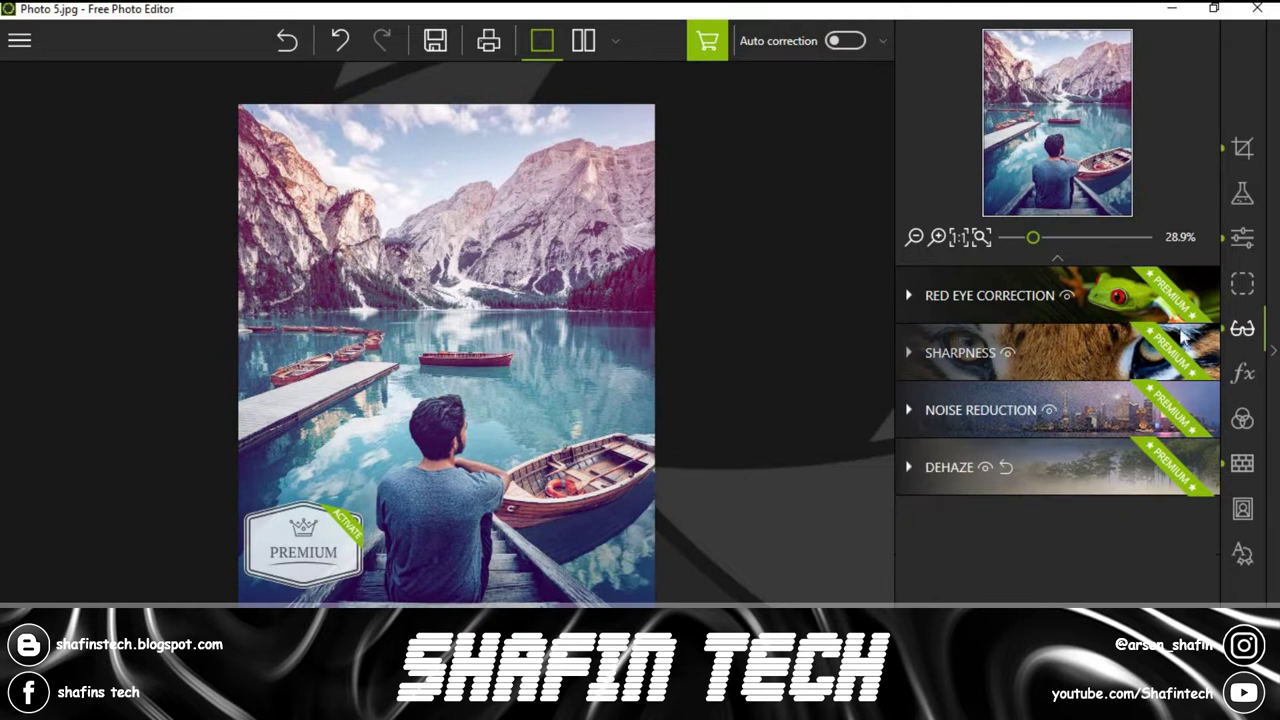
- Add a Creative Blur, ending in radial mode around the man
click(1240, 378)
click(936, 358)
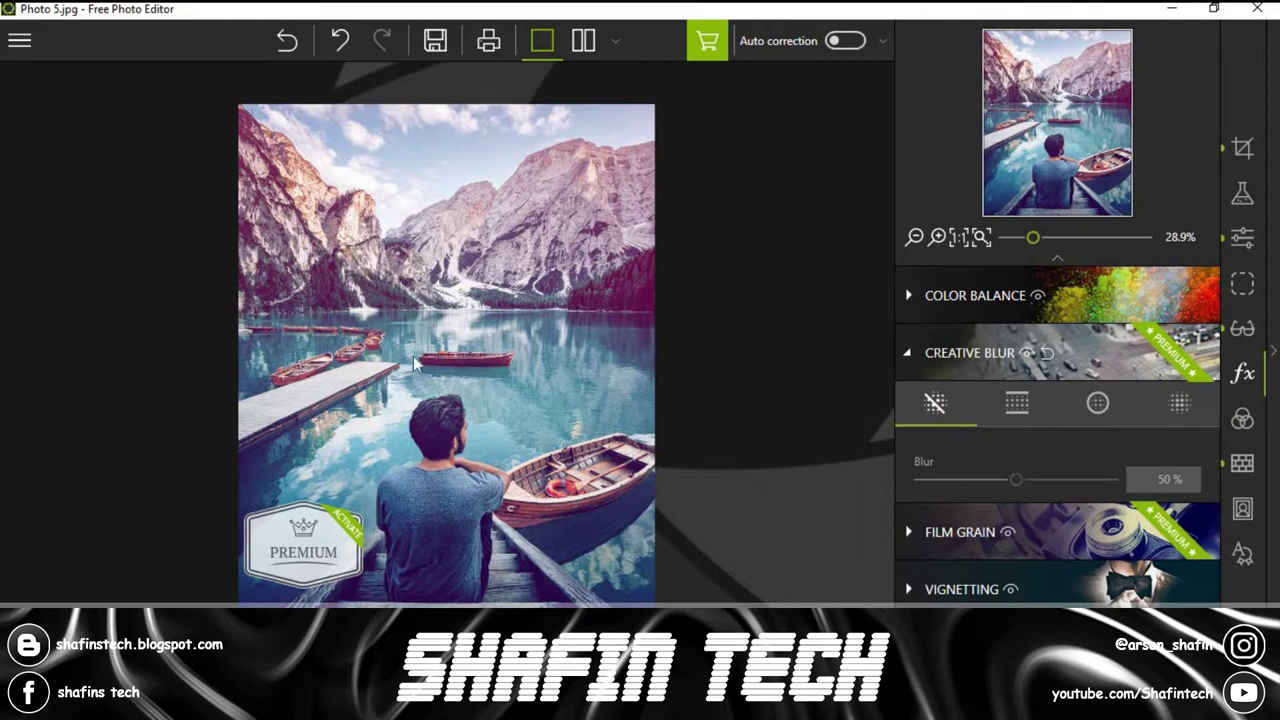
click(1017, 403)
drag(425, 432, 424, 499)
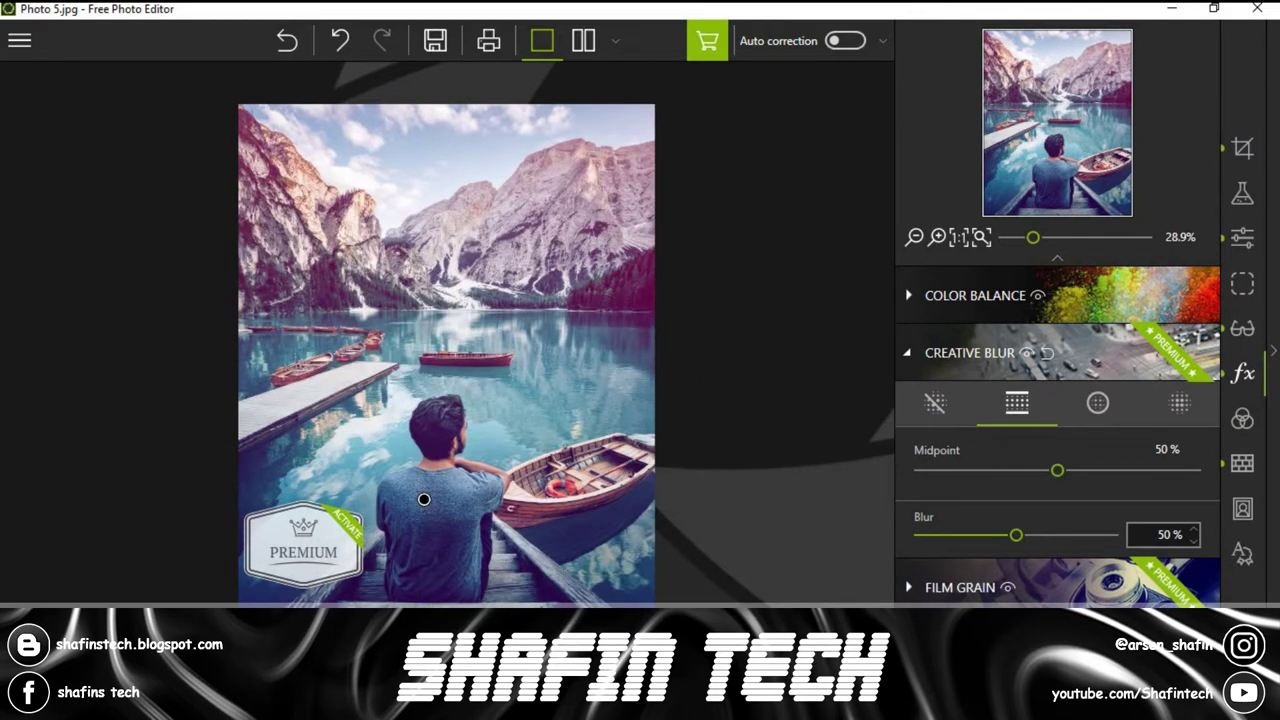
click(1097, 404)
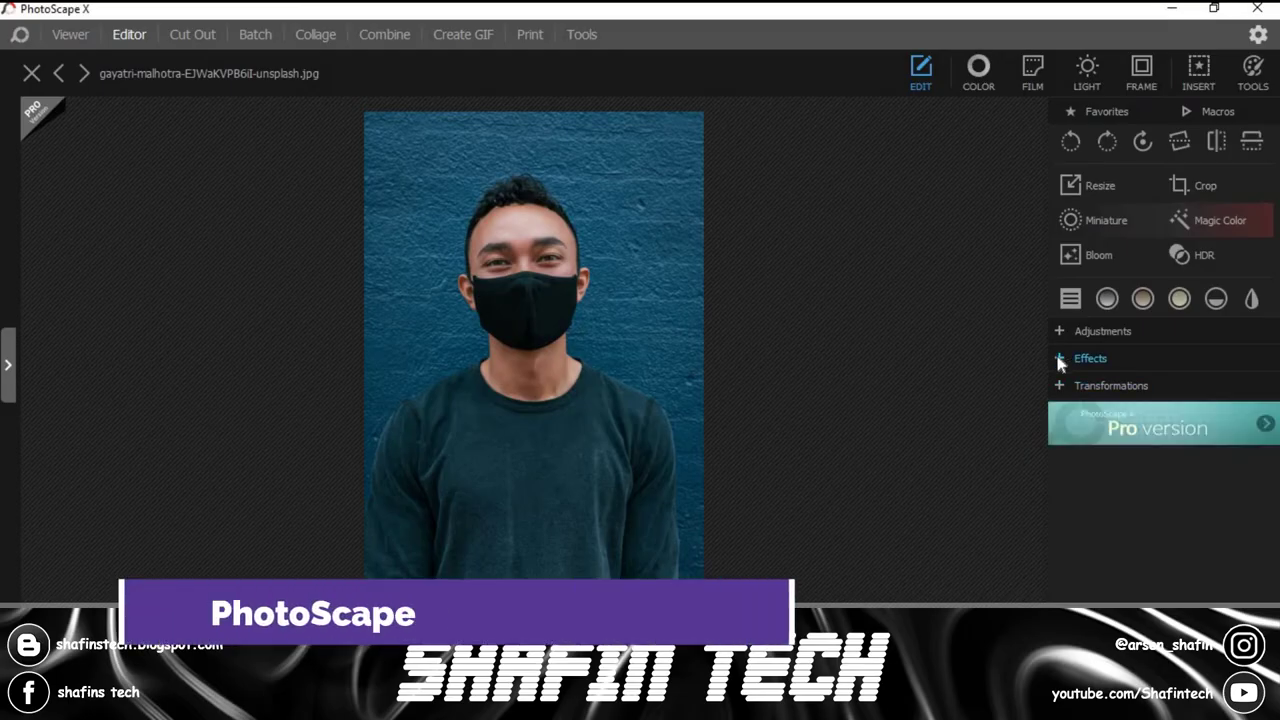
- Browse the expanded list of artistic effects for the portrait
click(1059, 360)
scroll(1193, 477, down, 1)
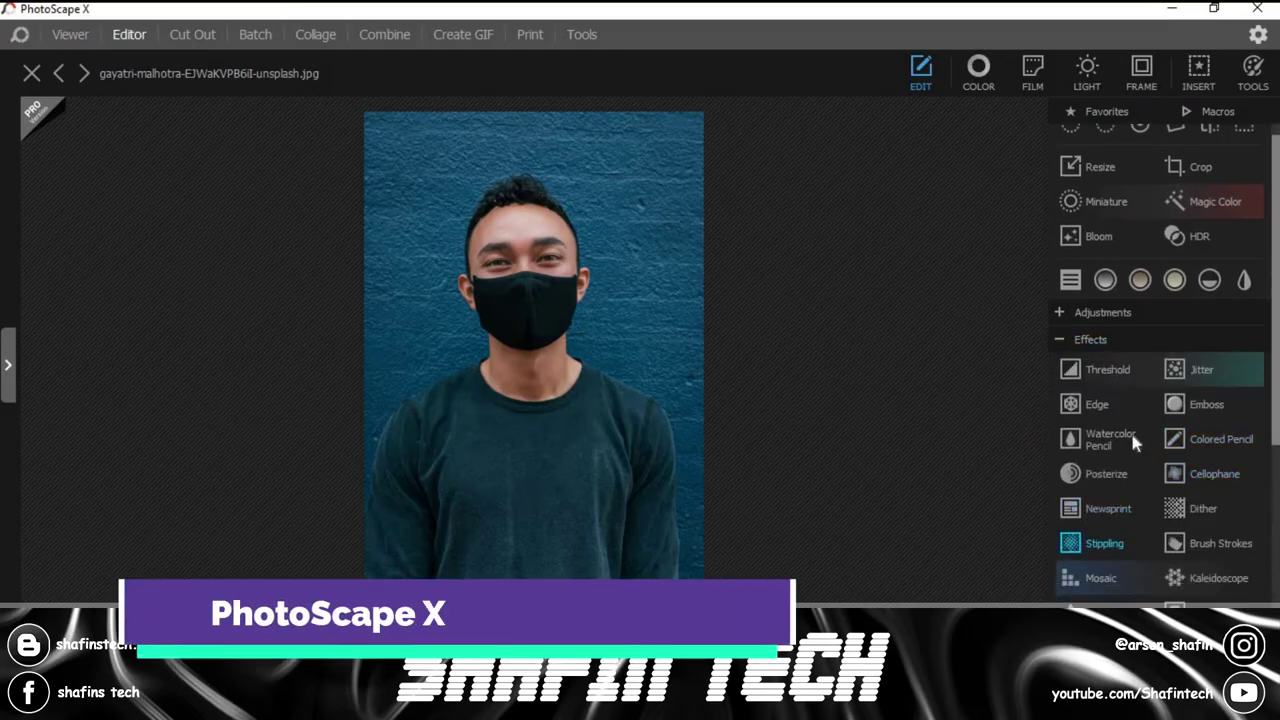
scroll(1098, 460, down, 2)
scroll(1110, 485, down, 2)
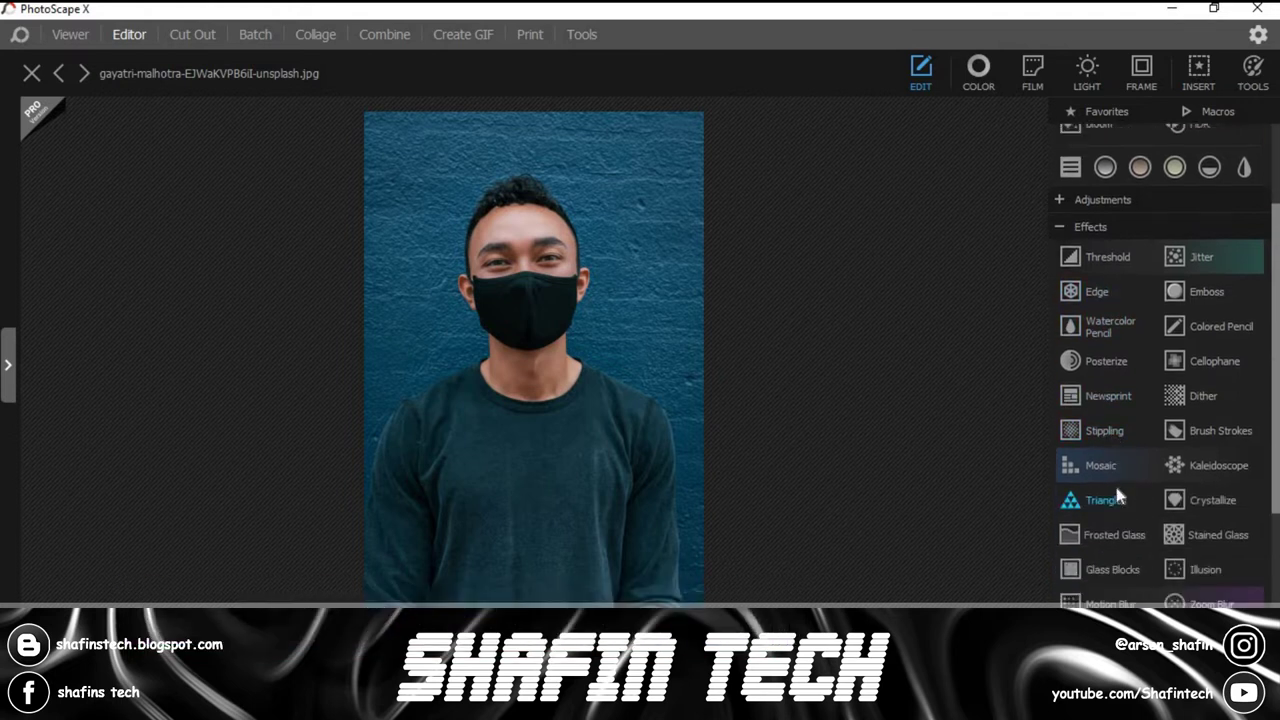
scroll(1117, 500, down, 2)
scroll(1100, 530, down, 2)
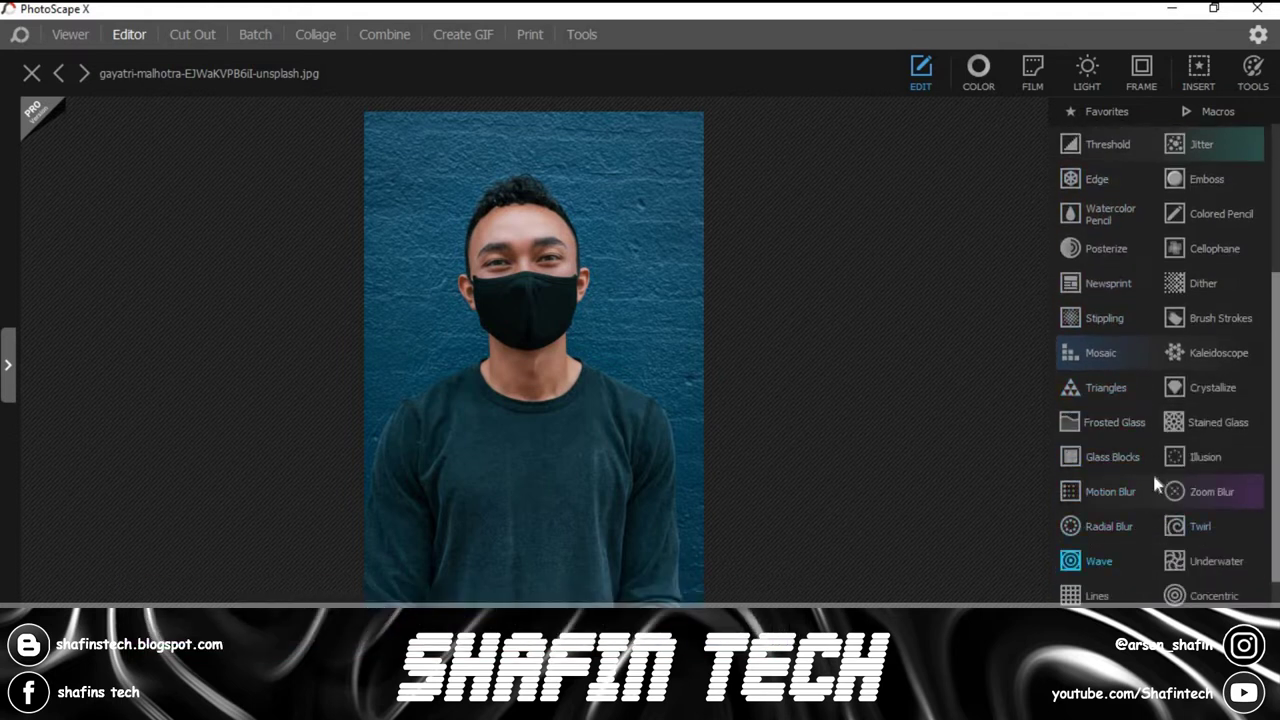
scroll(1140, 380, up, 3)
scroll(1100, 230, up, 5)
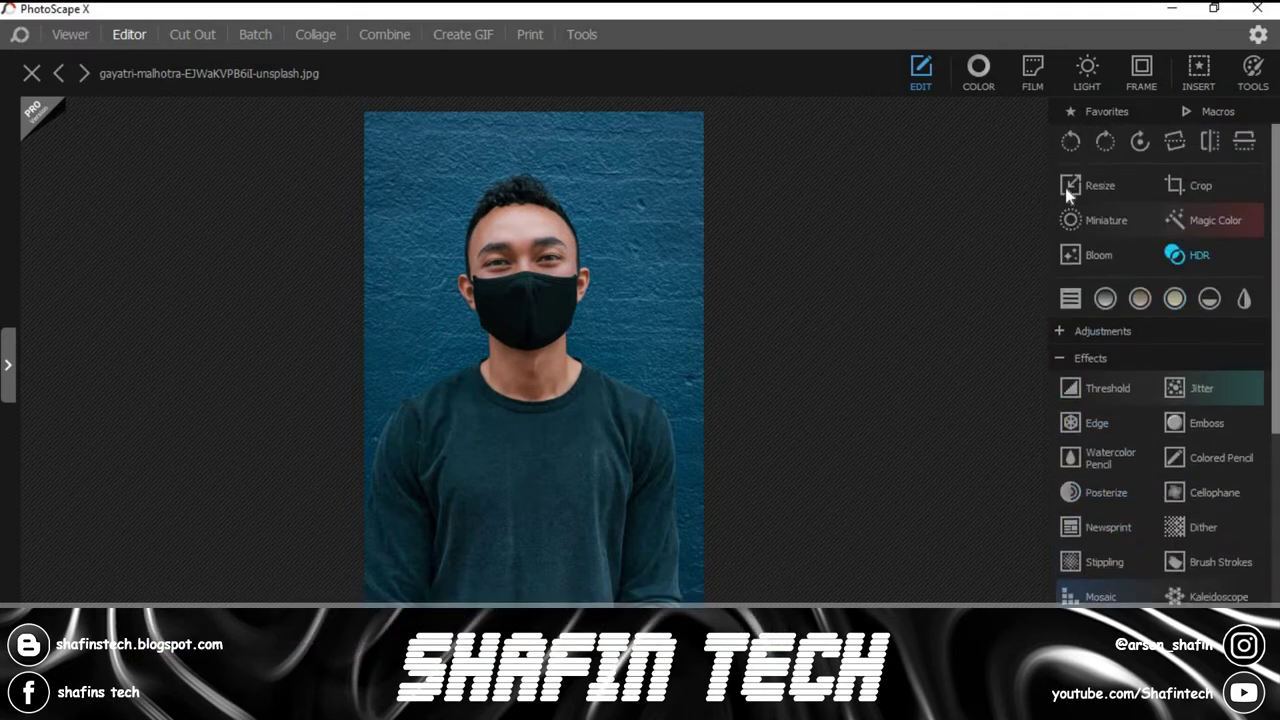
- In COLOR, set Brighten 29, Darken 13, Deepen 14, Vibrance 24 and Clarity 22
click(977, 70)
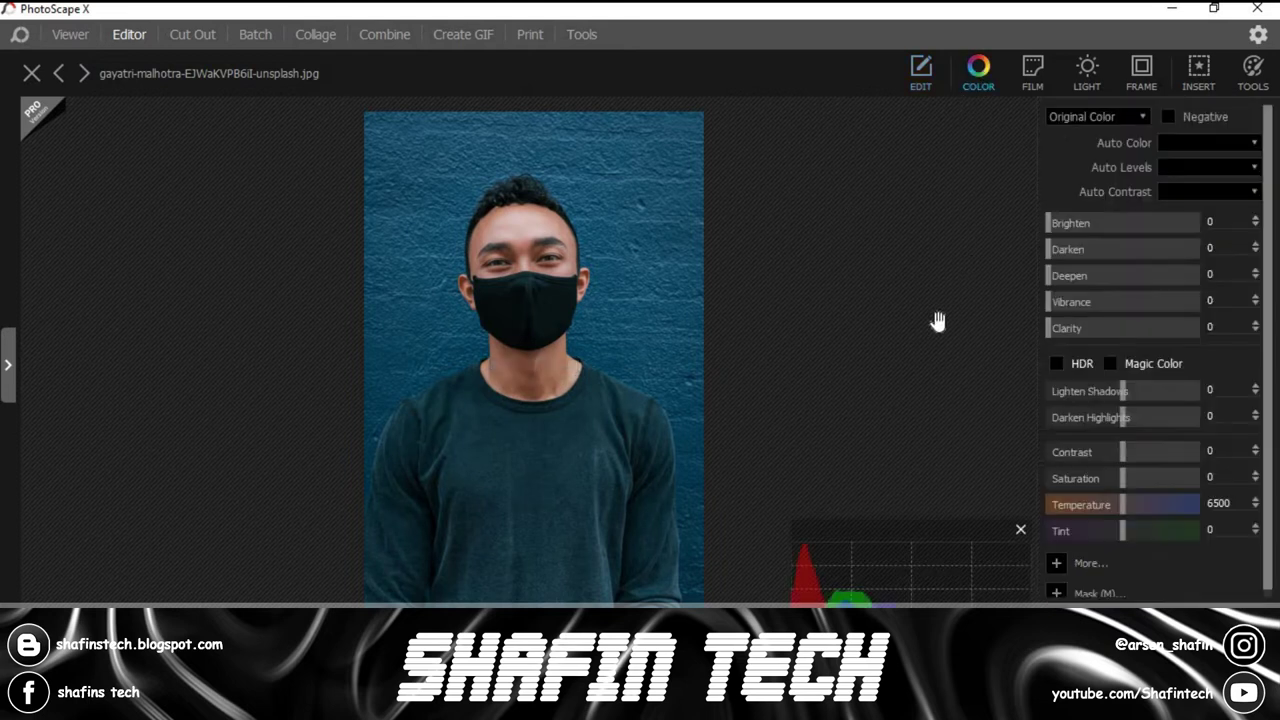
click(1091, 222)
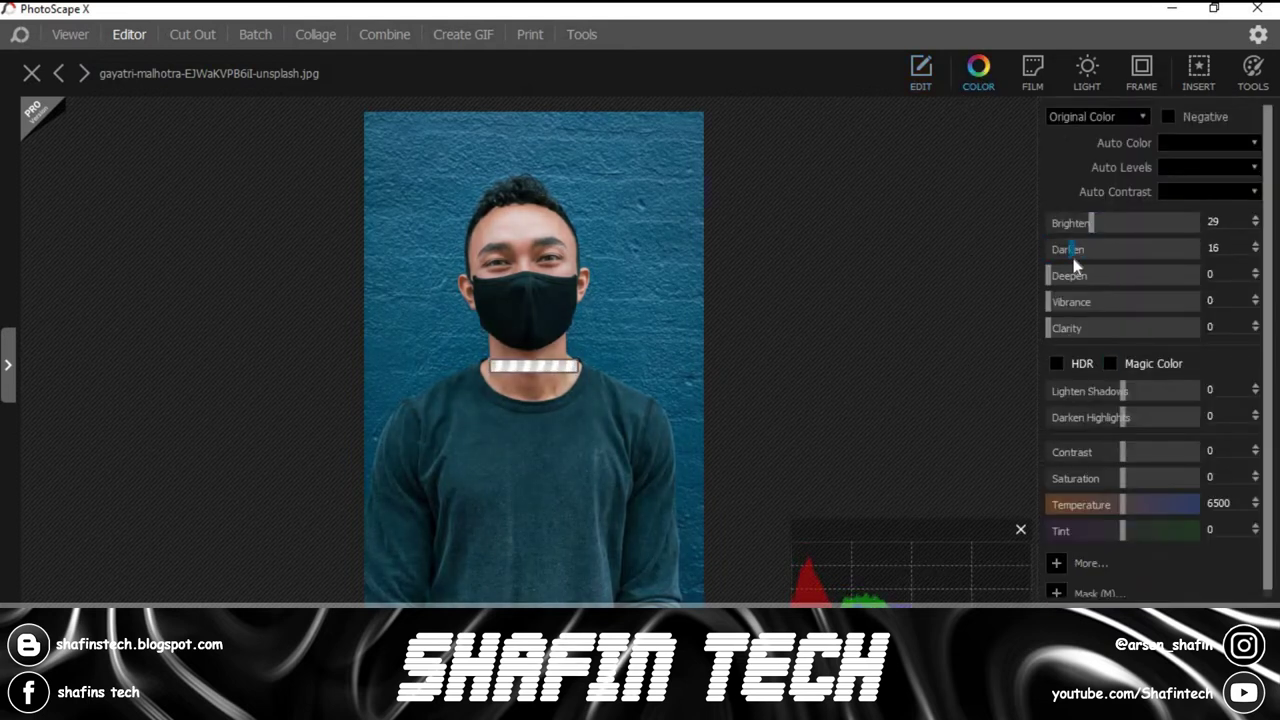
click(1070, 252)
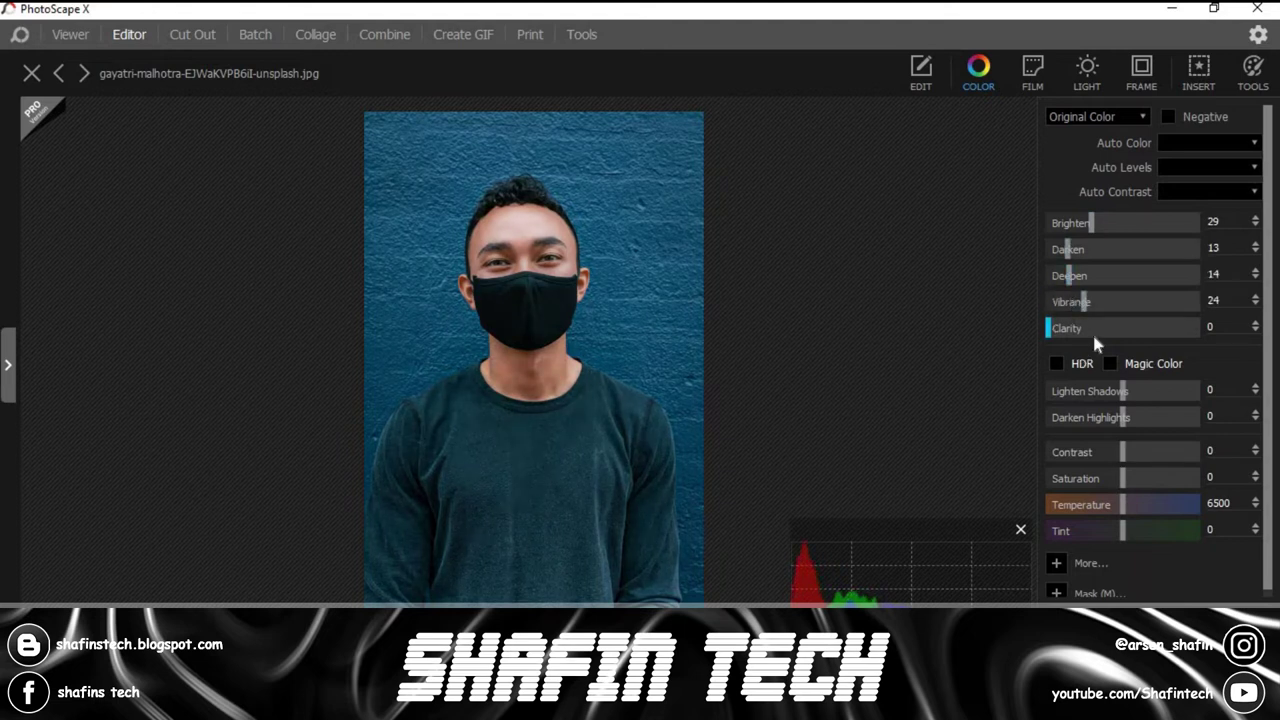
scroll(1079, 430, down, 1)
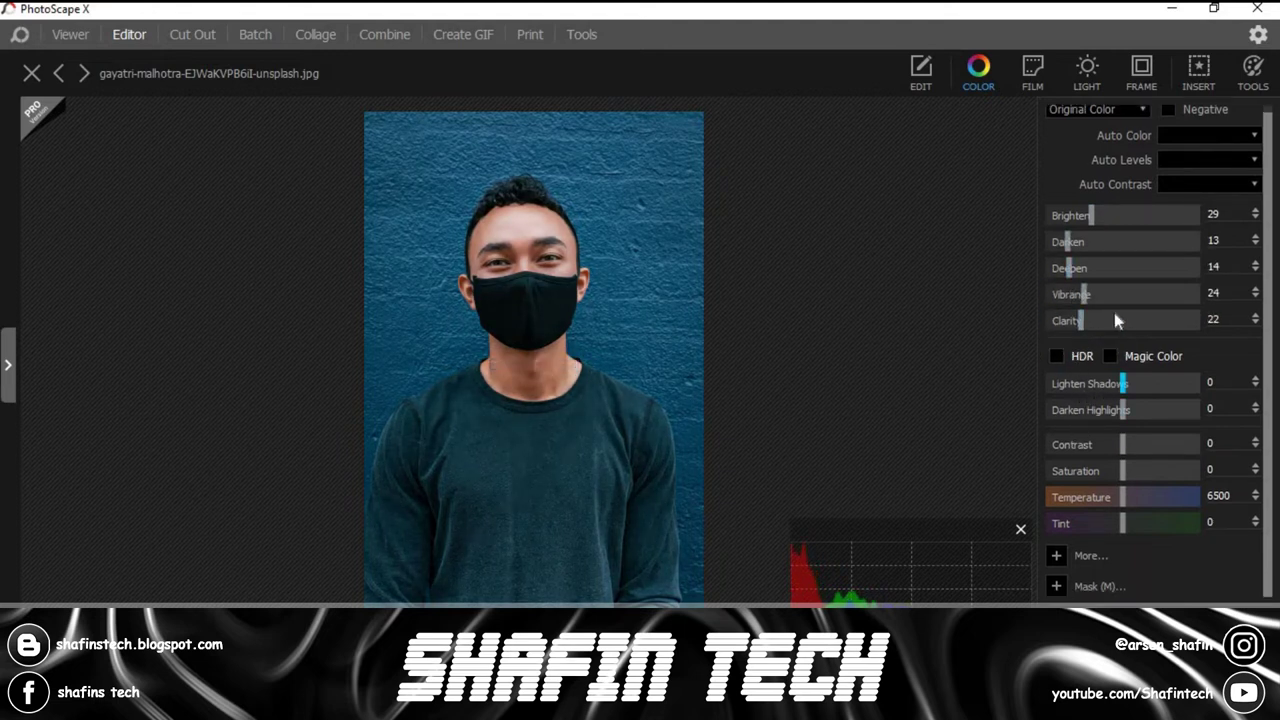
scroll(1115, 313, up, 1)
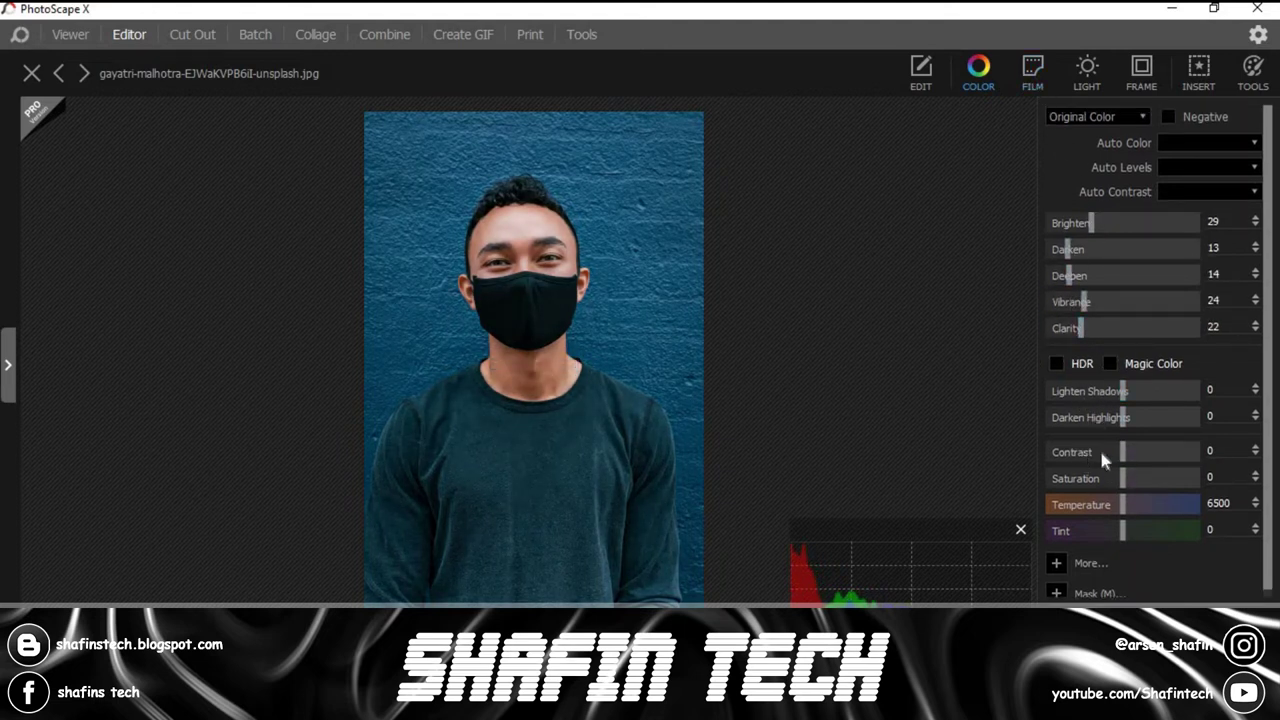
- Set Contrast to 16 and try the Cafeteria, then Cocktail, film filters
click(1134, 452)
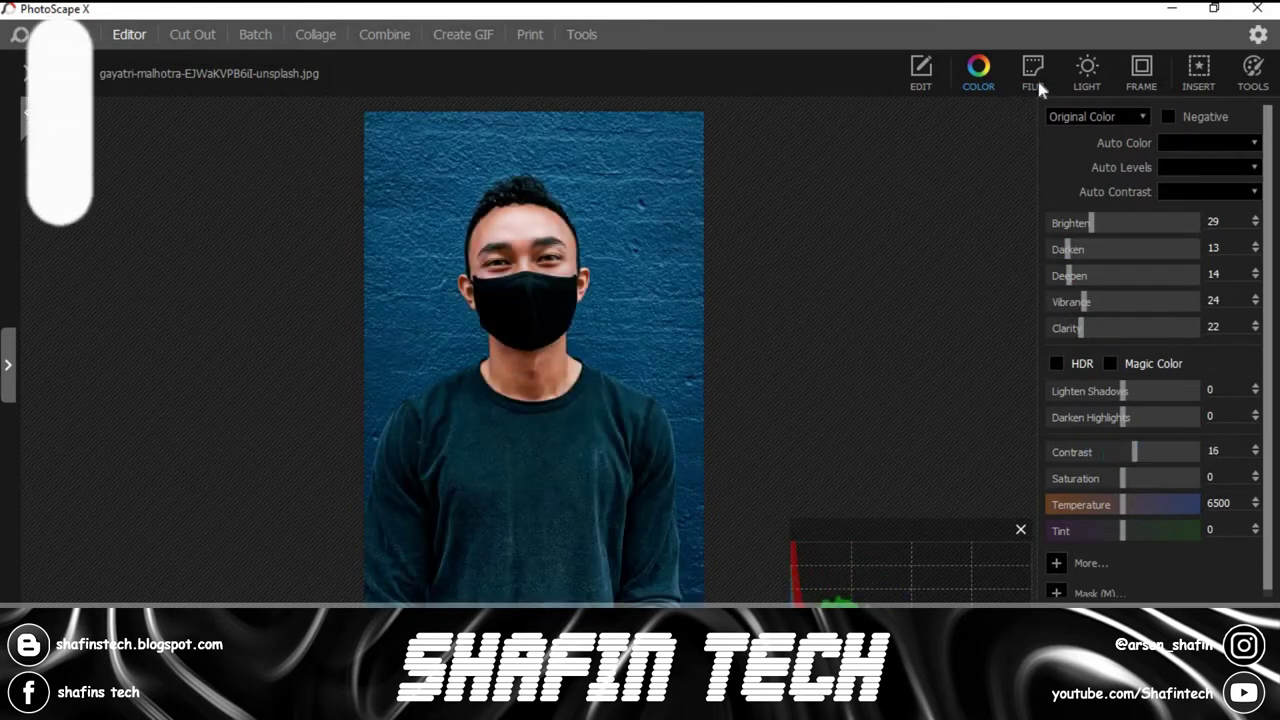
click(1038, 88)
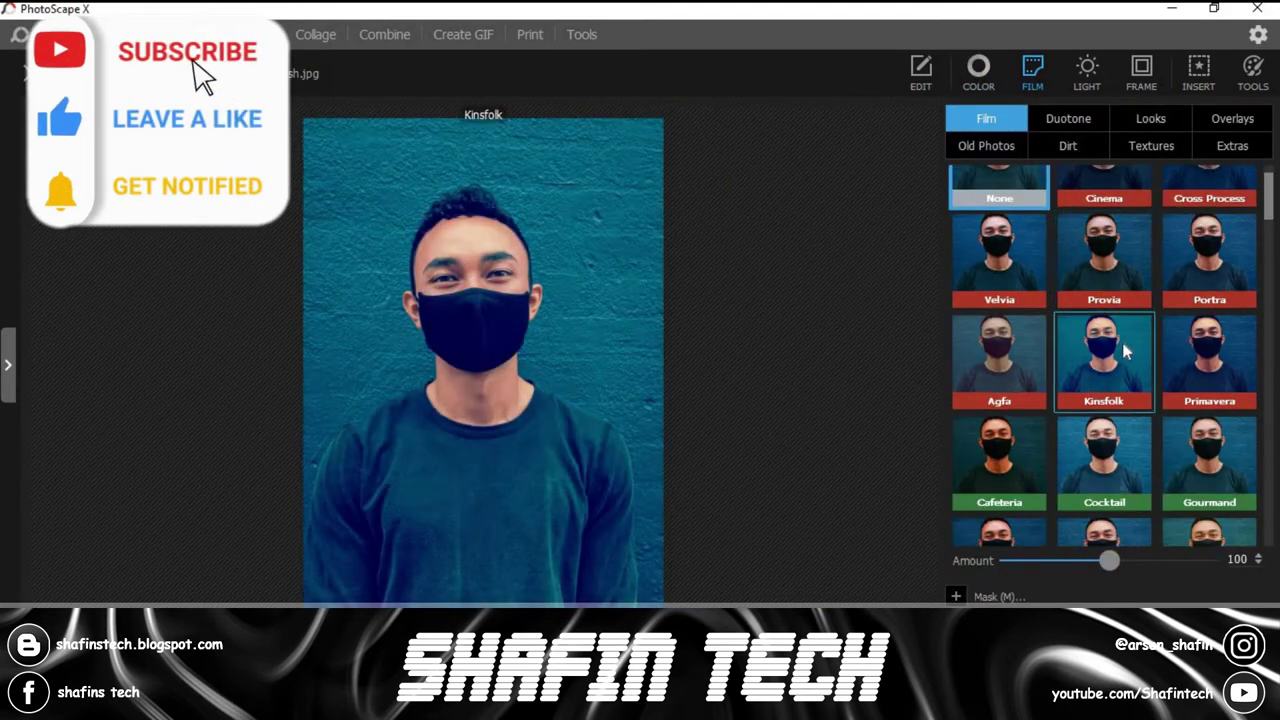
click(1020, 448)
scroll(1014, 440, down, 1)
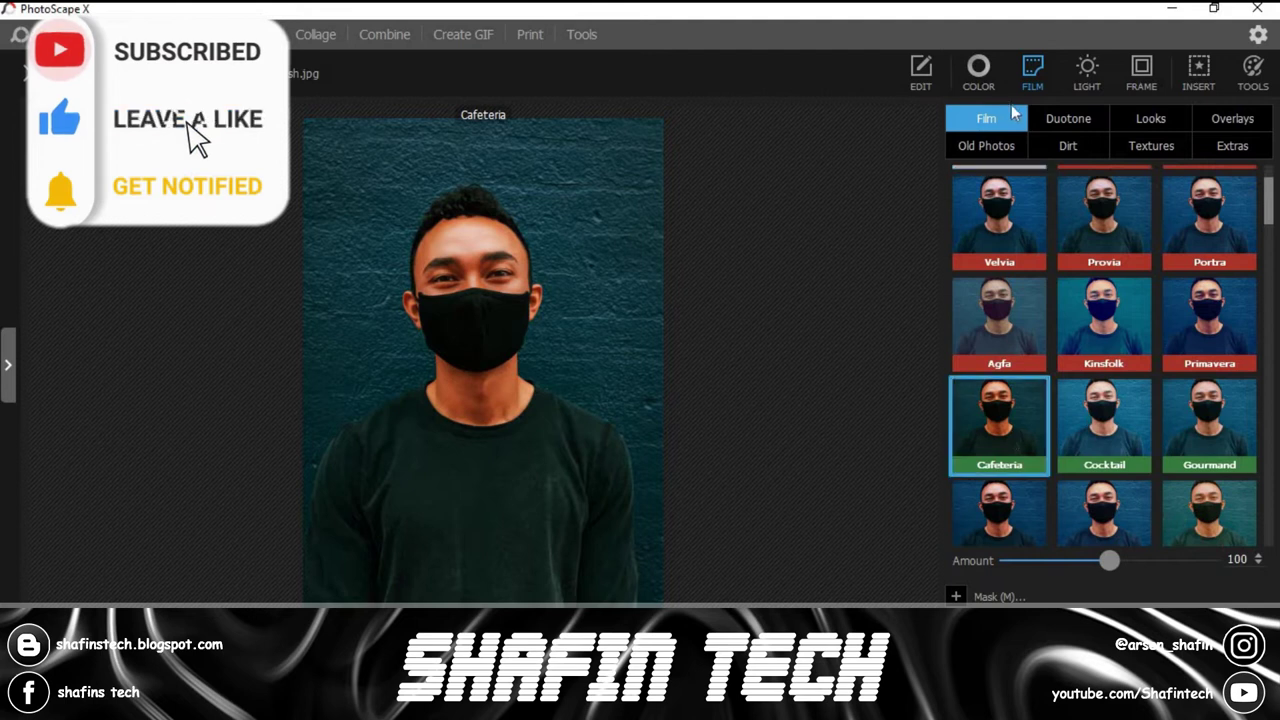
click(1108, 421)
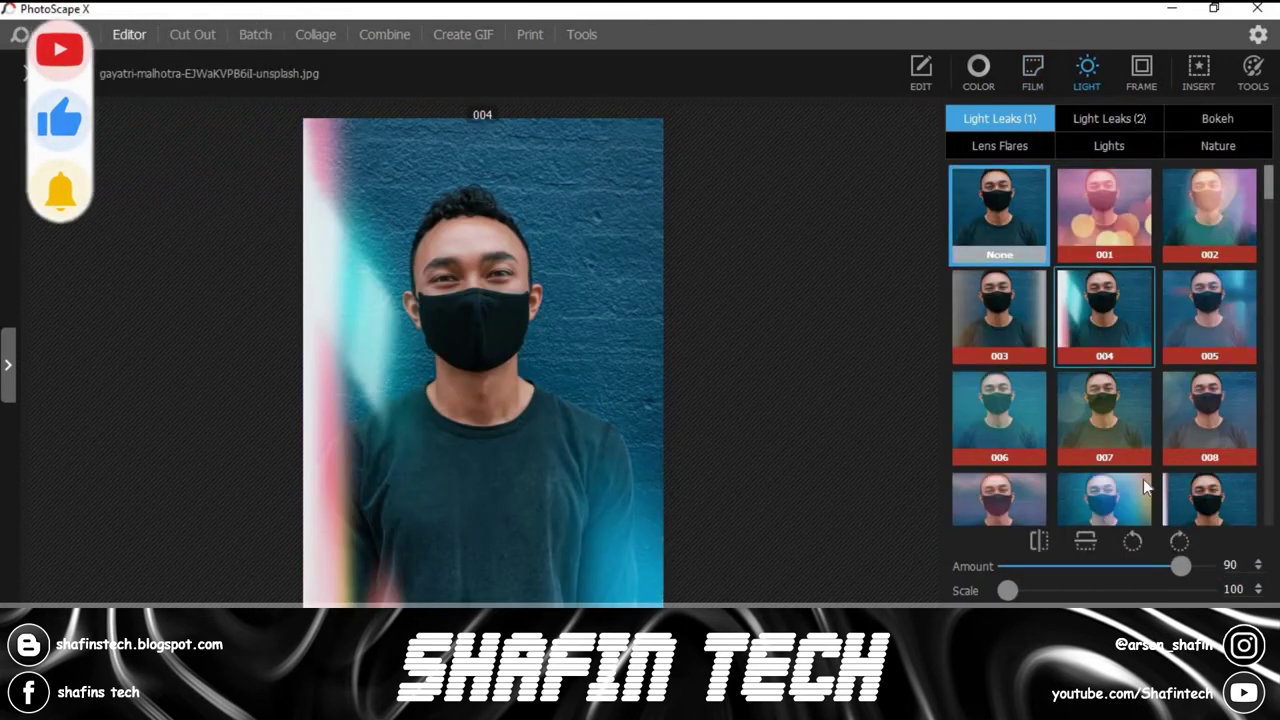
- Try light leaks 010 and 014, settling on rainbow light leak 012
click(1137, 479)
scroll(1147, 400, down, 5)
click(1224, 425)
scroll(1068, 404, down, 5)
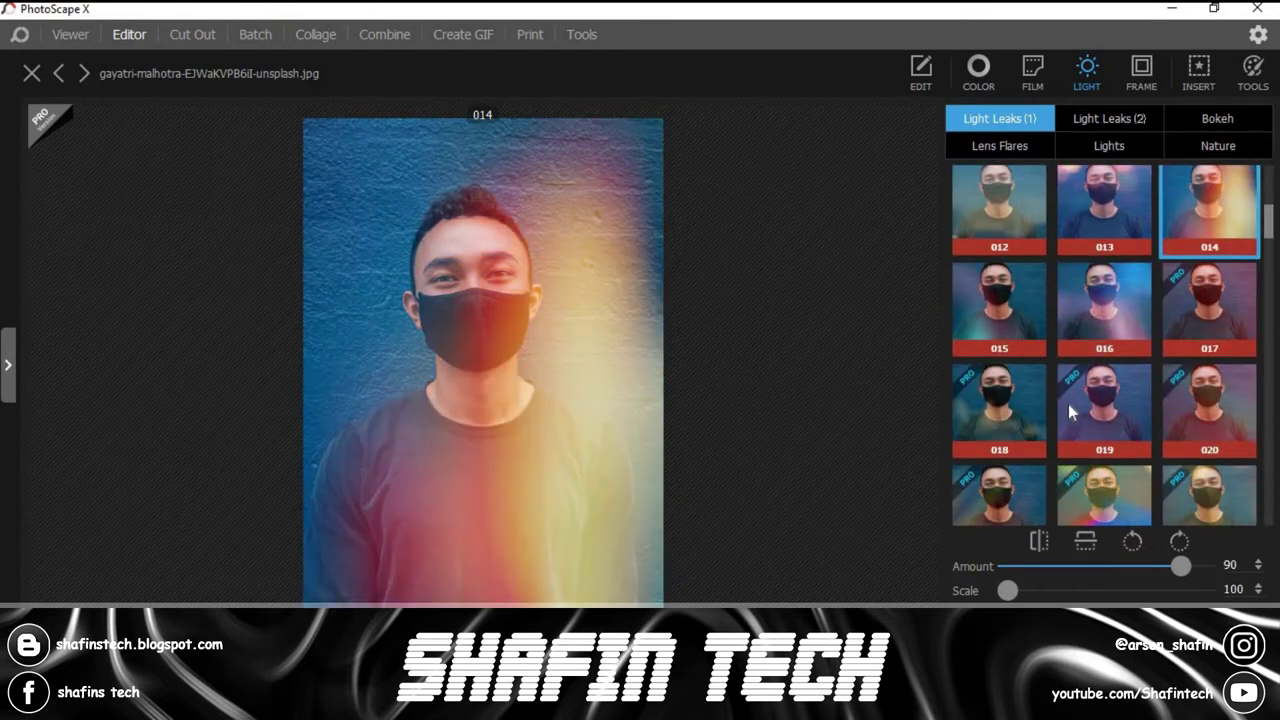
scroll(1071, 401, down, 2)
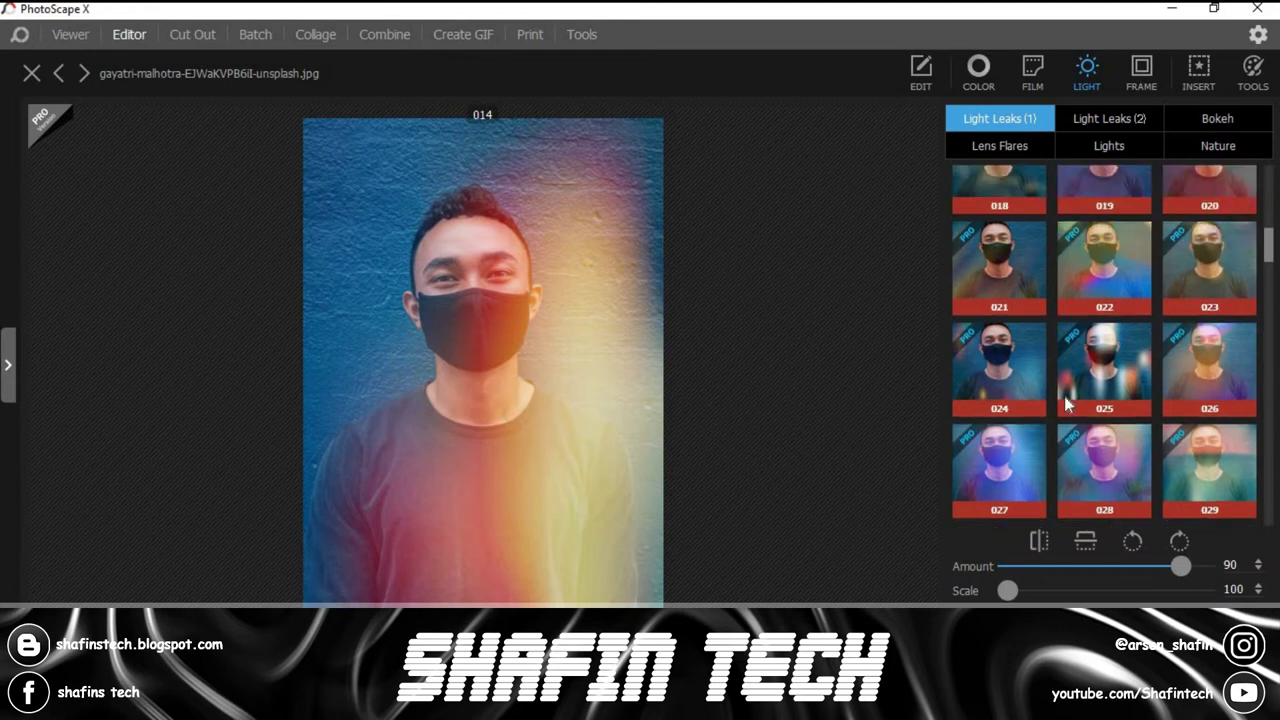
scroll(1066, 400, up, 3)
scroll(1036, 398, up, 3)
click(978, 313)
scroll(980, 314, up, 1)
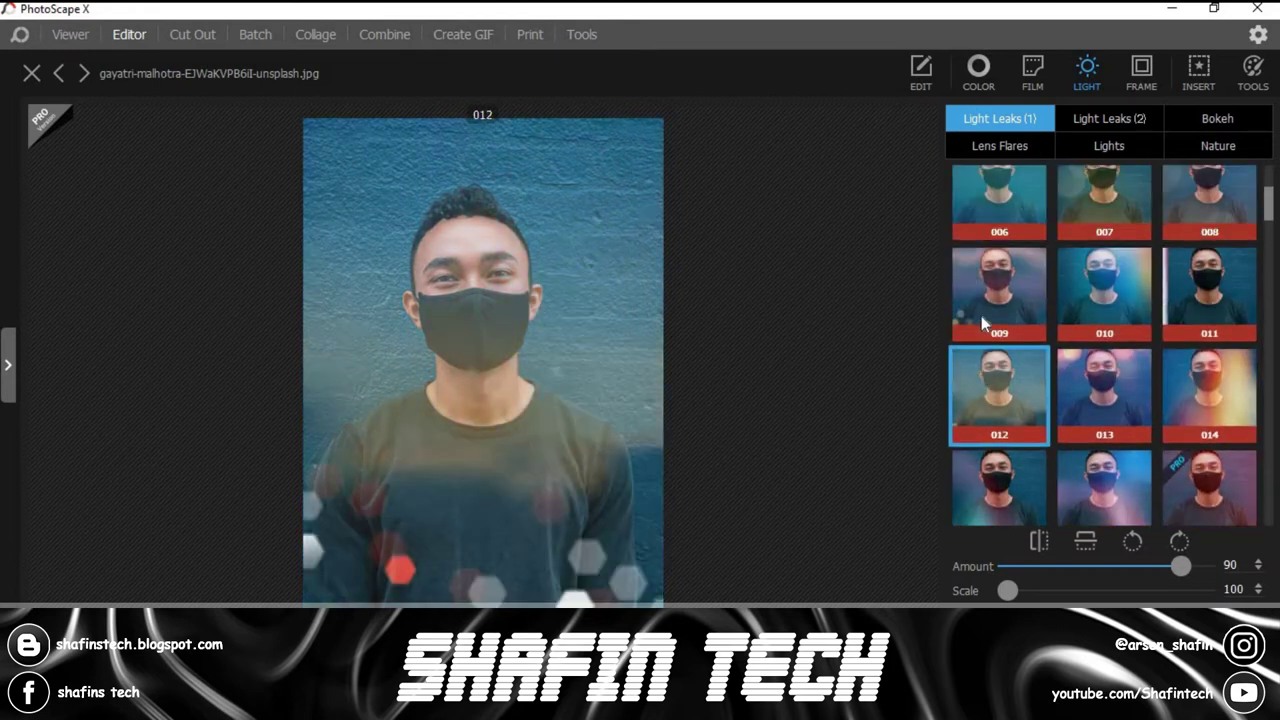
scroll(1131, 435, up, 3)
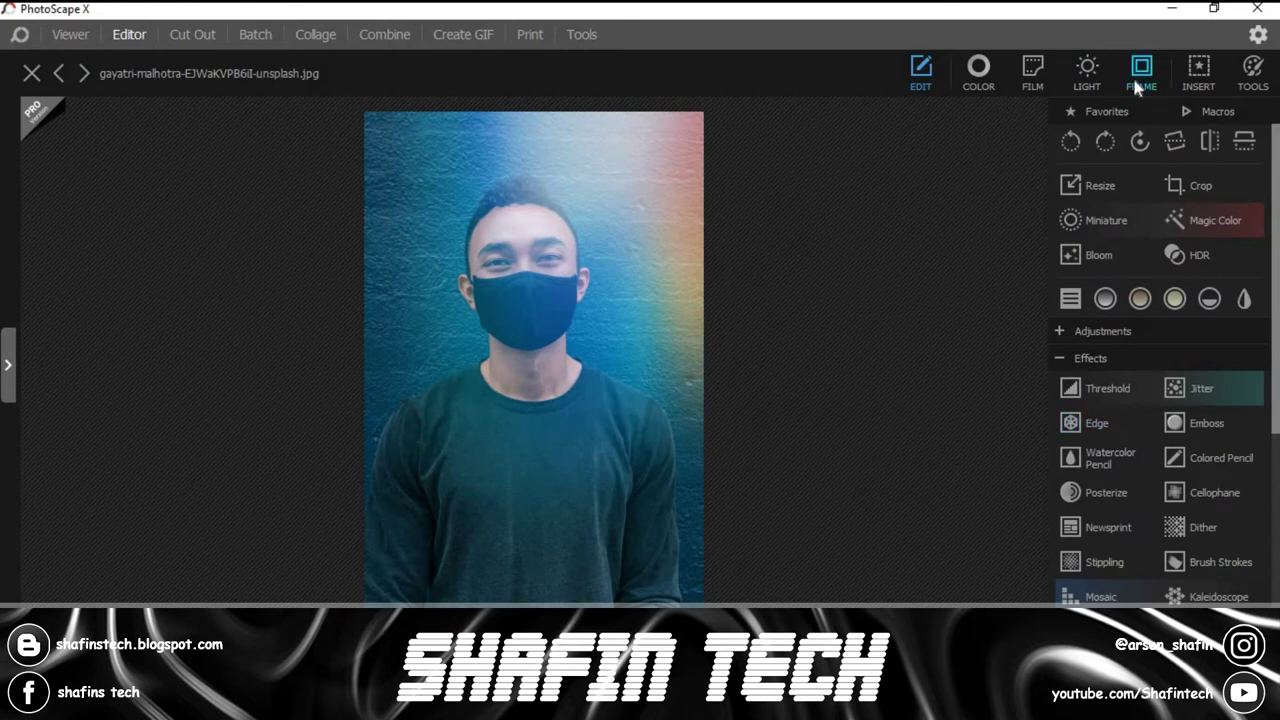
- Apply the thin side-bar frame, then show the INSERT tools for stickers, images and text
click(1137, 86)
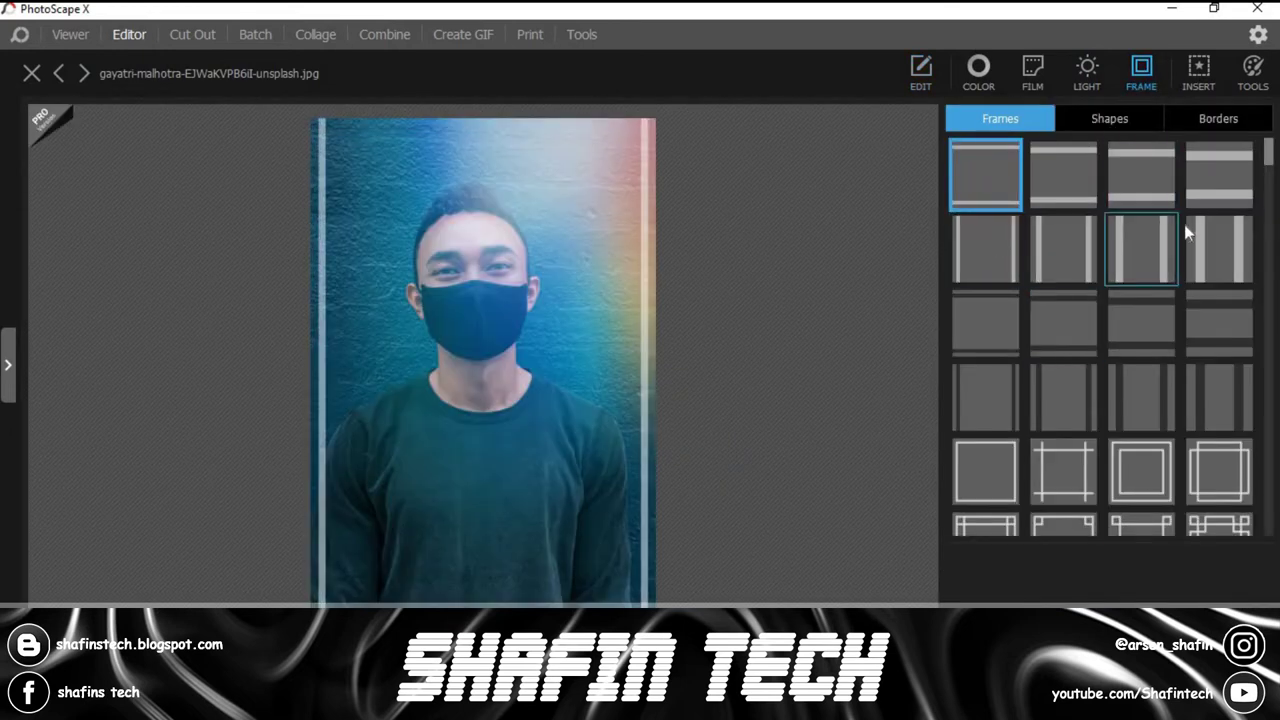
click(1071, 392)
click(1199, 74)
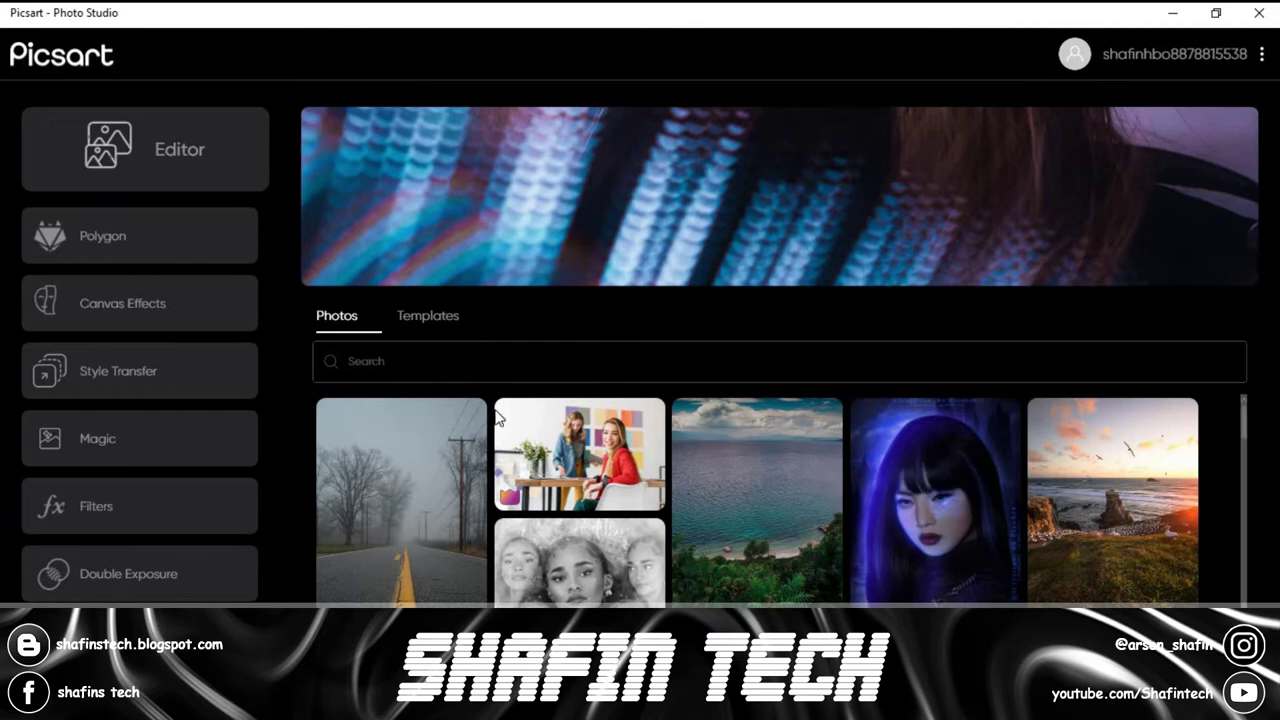
scroll(578, 432, down, 5)
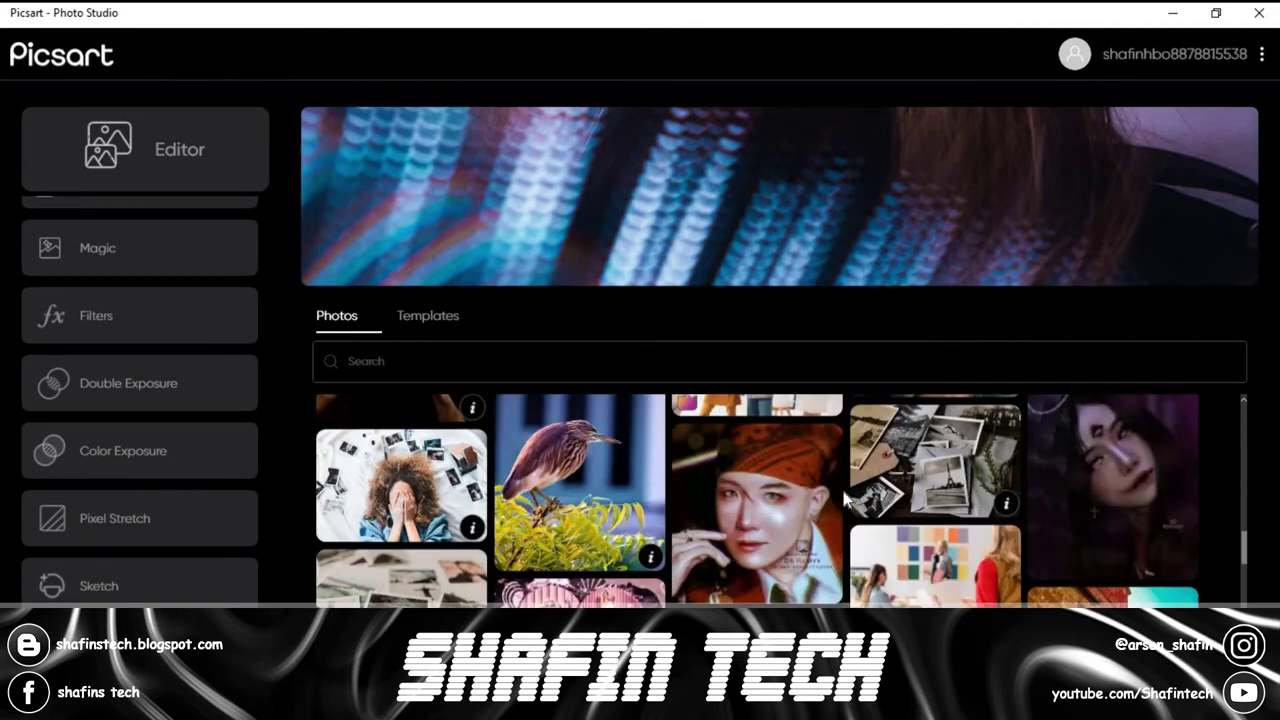
scroll(845, 497, down, 5)
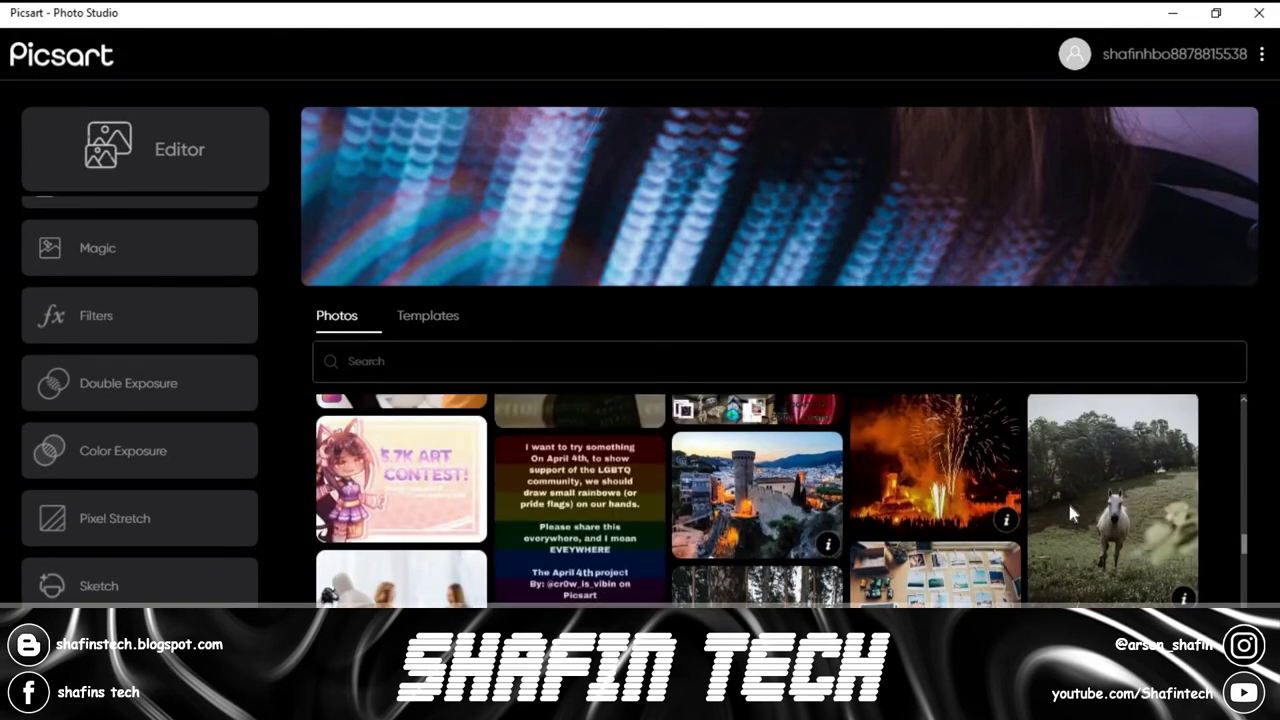
scroll(1030, 505, down, 3)
scroll(700, 490, down, 3)
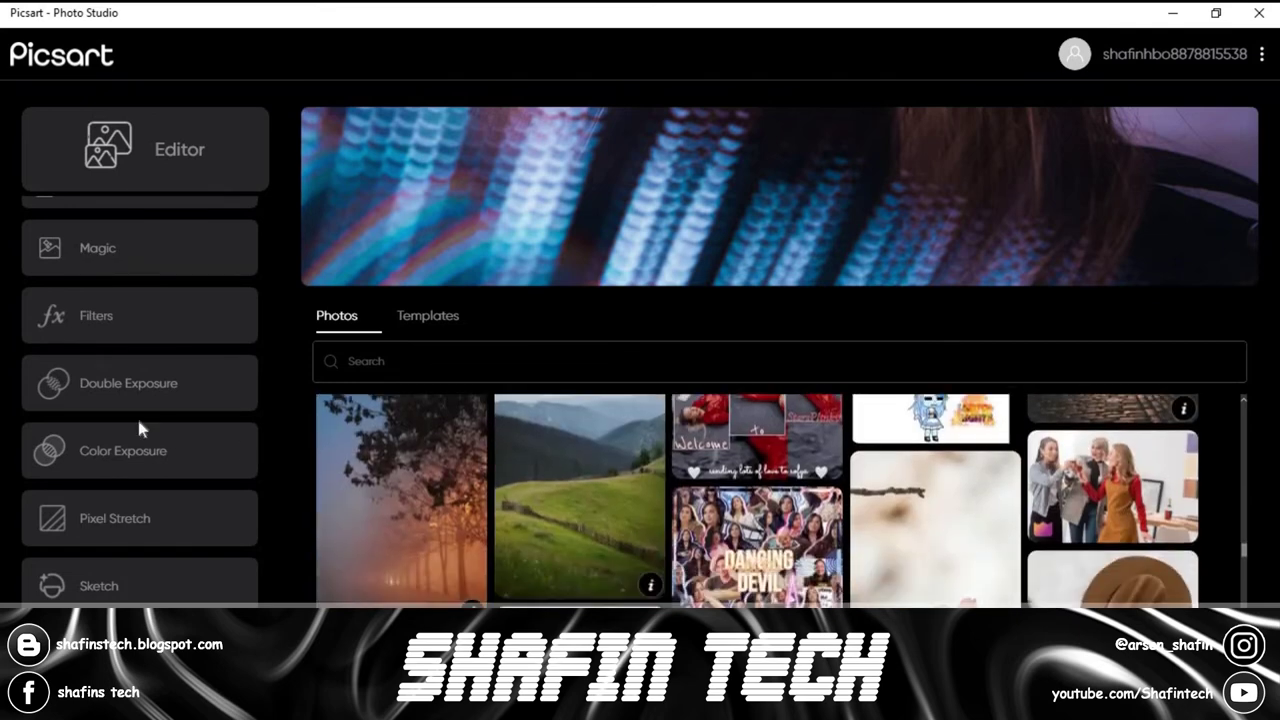
scroll(113, 410, up, 3)
scroll(105, 356, up, 2)
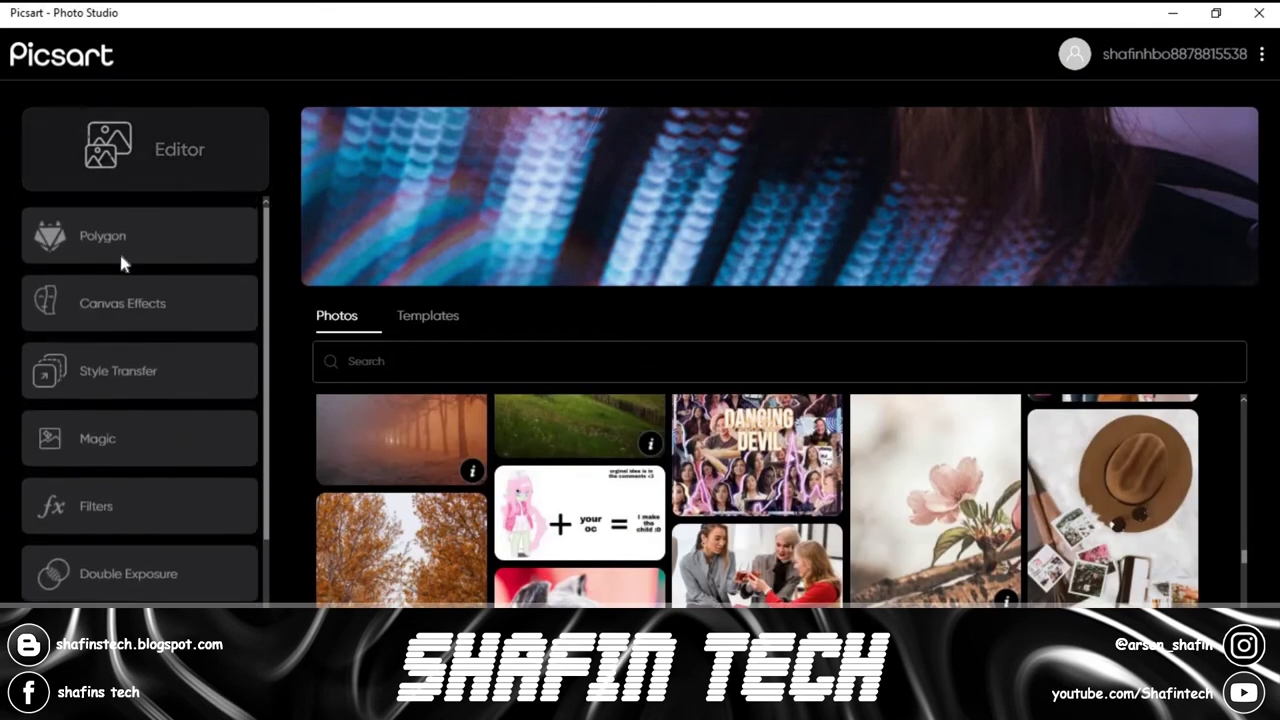
- Upload the pexels portrait of a bearded man in glasses into the Editor
click(143, 158)
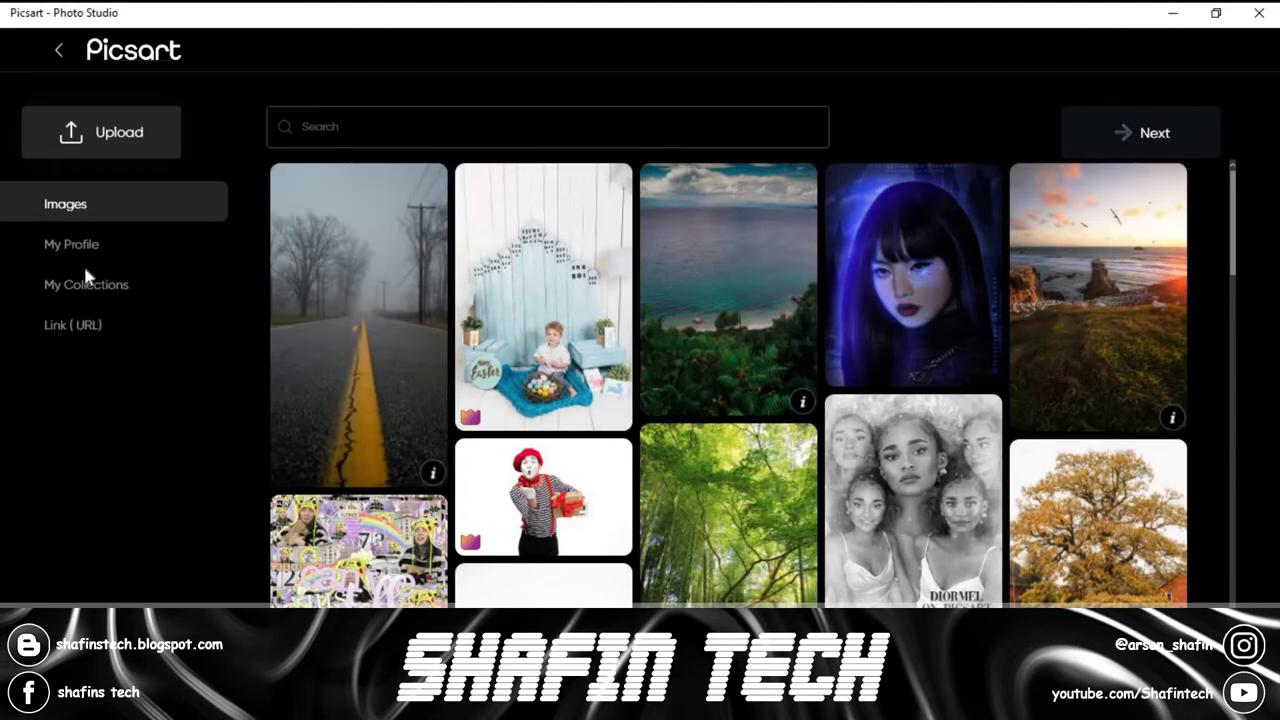
click(115, 137)
scroll(397, 268, up, 3)
scroll(485, 293, down, 5)
scroll(485, 293, down, 5)
double_click(340, 285)
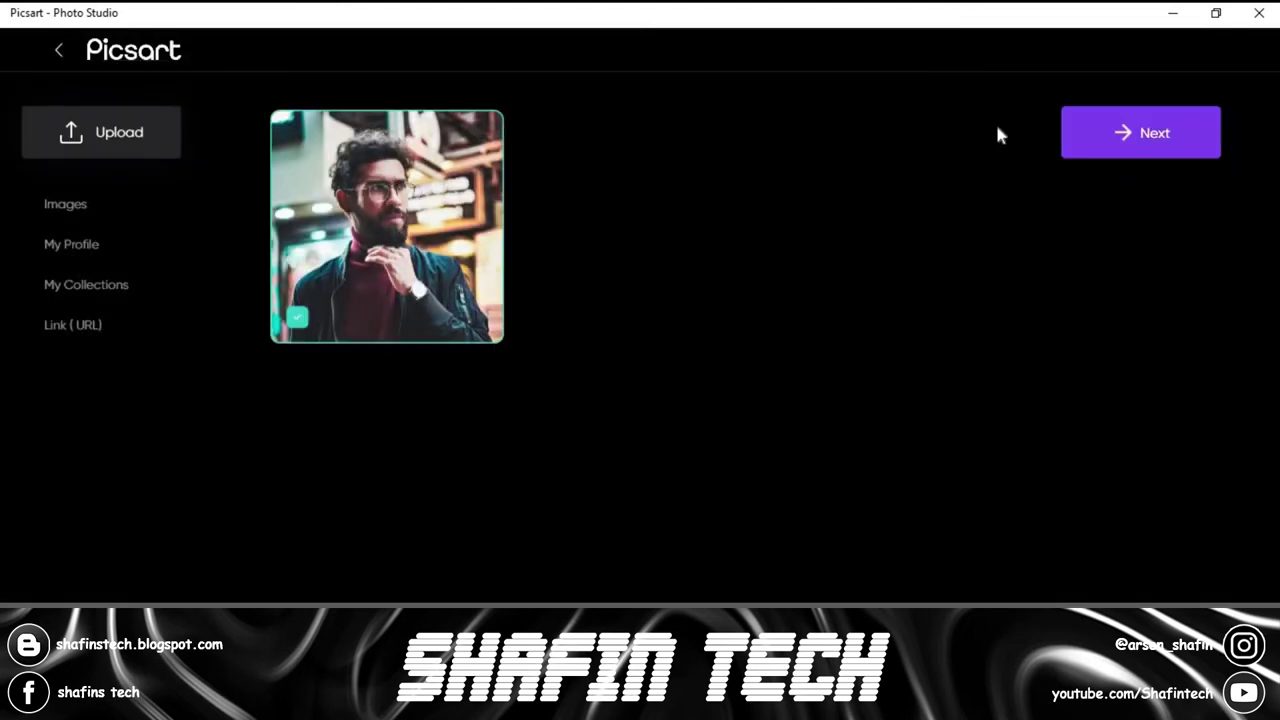
click(1090, 130)
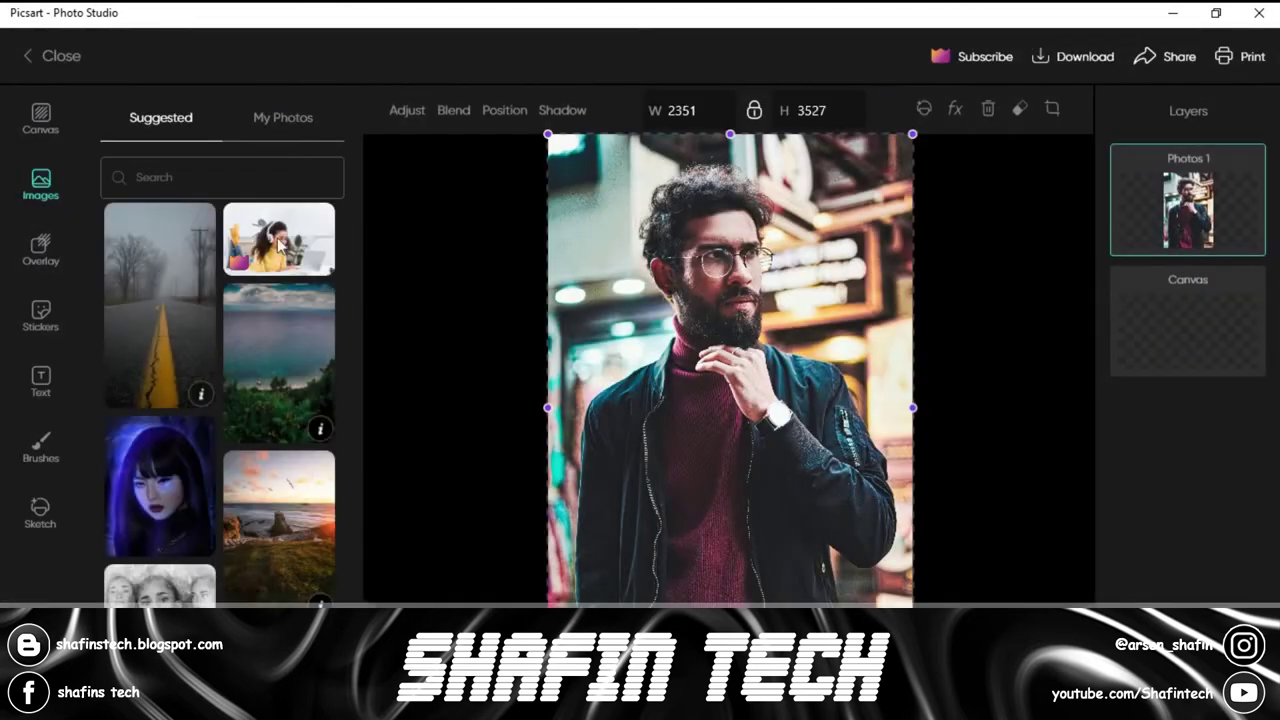
- Try the MNCH1 filter, then apply a Vintage filter to the portrait
click(955, 109)
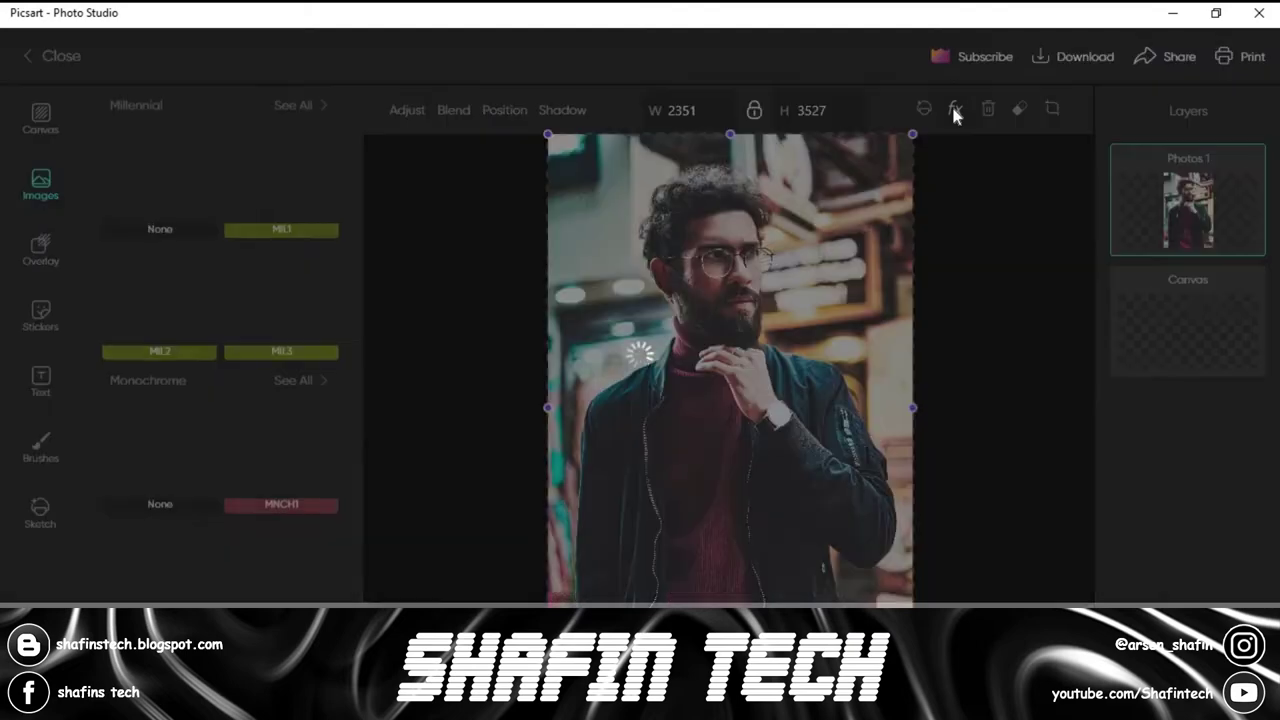
scroll(246, 352, down, 3)
scroll(255, 300, down, 1)
click(261, 279)
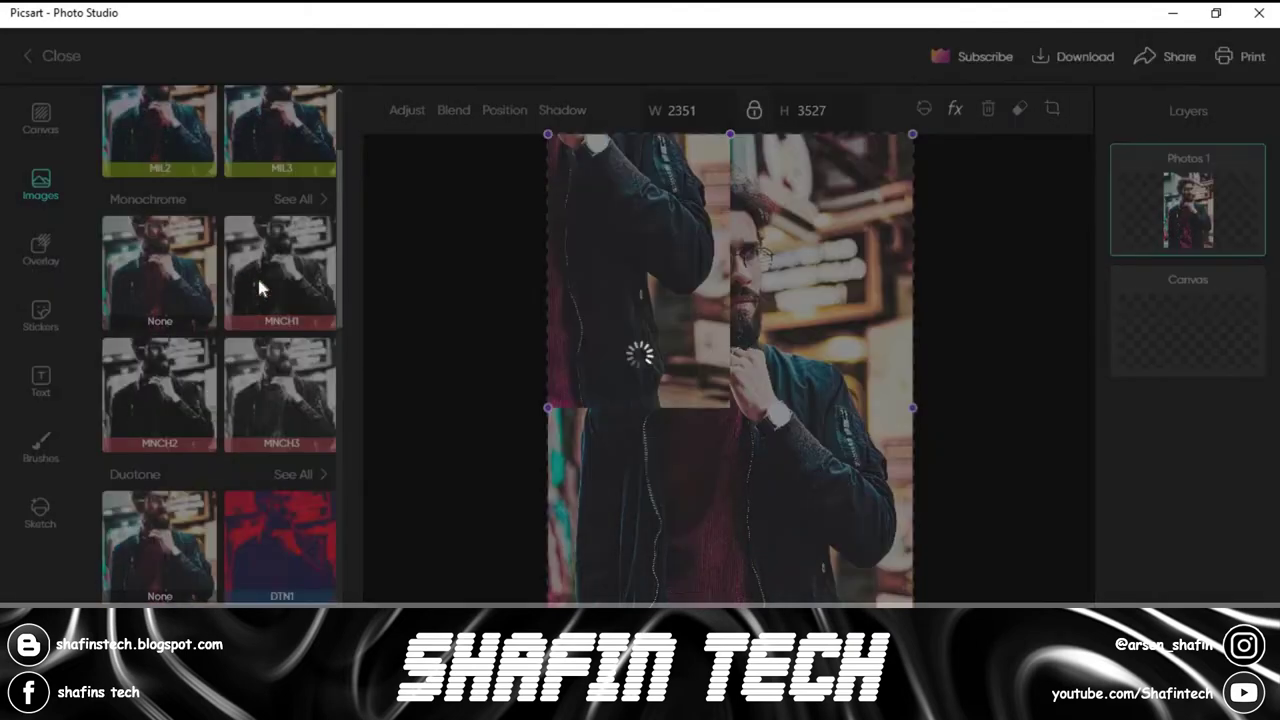
scroll(240, 340, down, 3)
scroll(230, 400, down, 2)
click(242, 490)
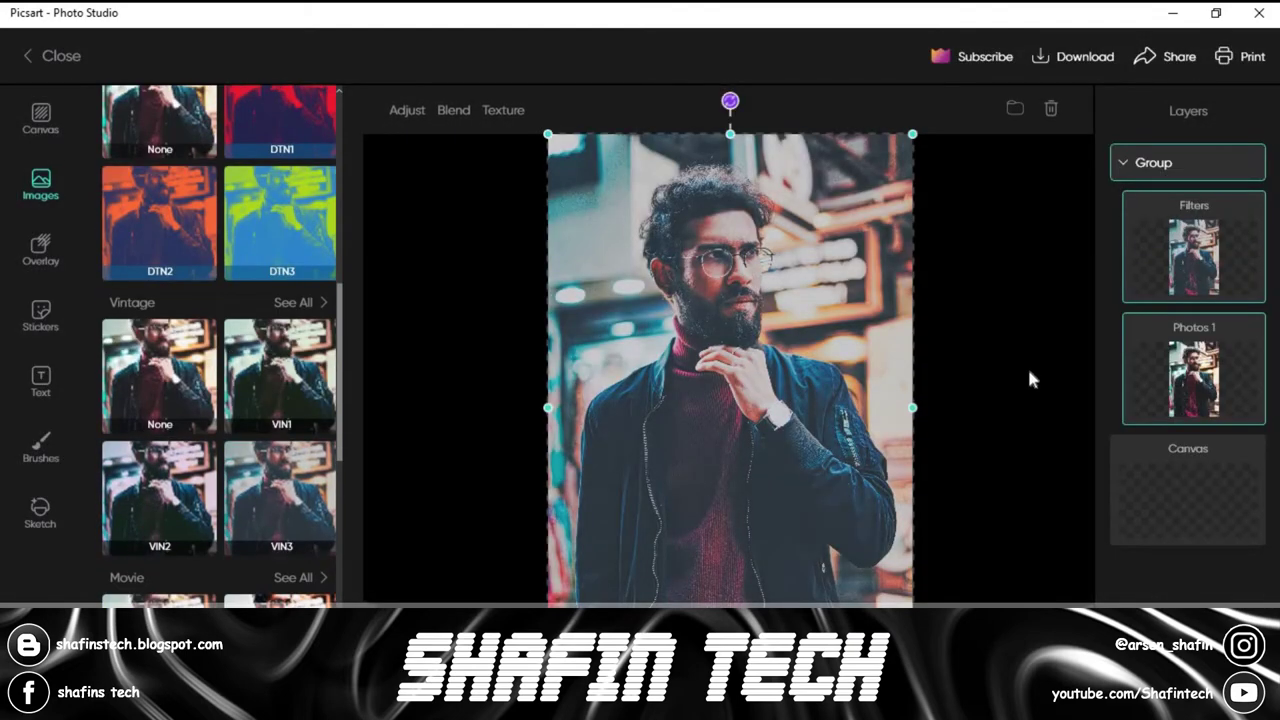
click(22, 190)
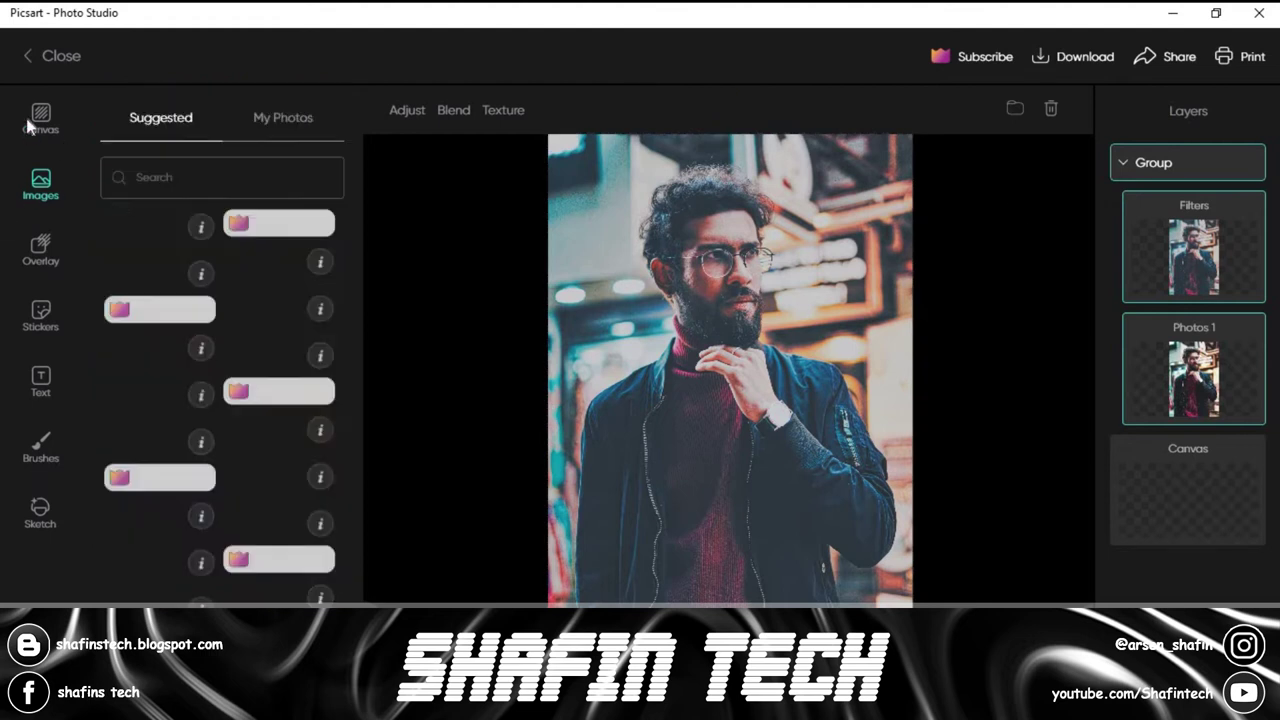
- Compare canvas presets and settle on Instagram Post, 1080×1080
click(40, 120)
click(280, 209)
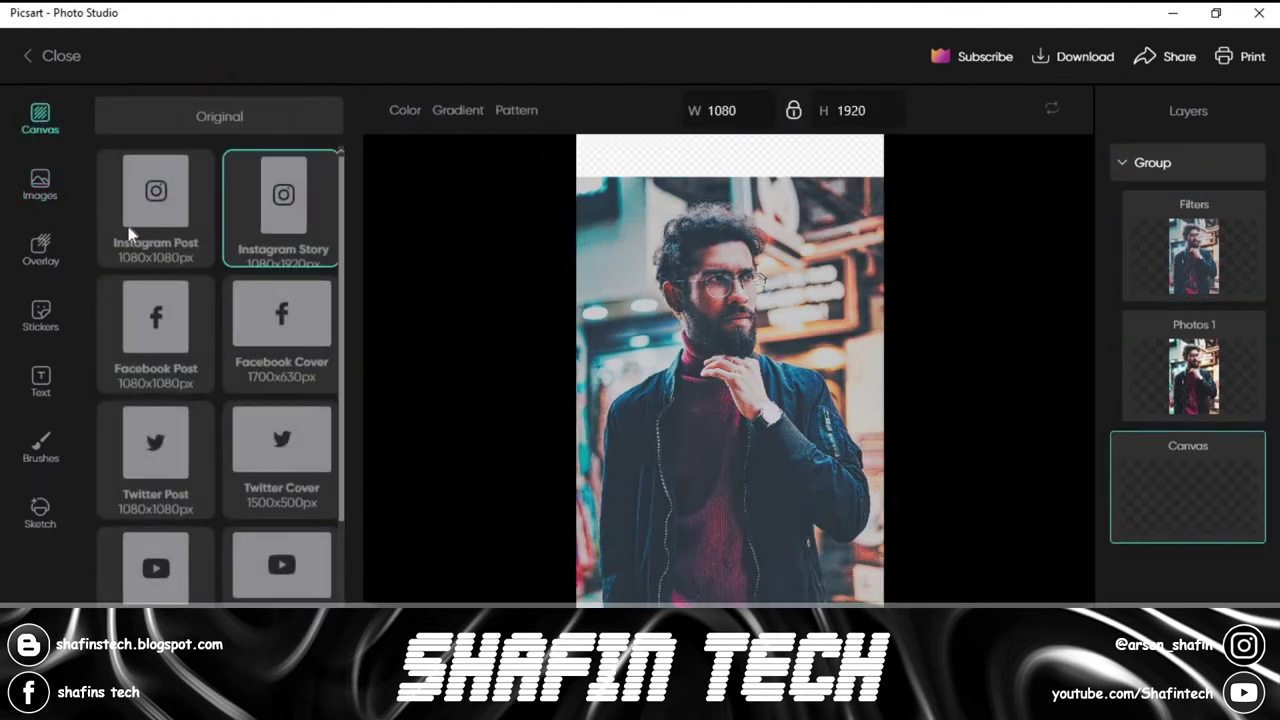
click(155, 205)
click(291, 336)
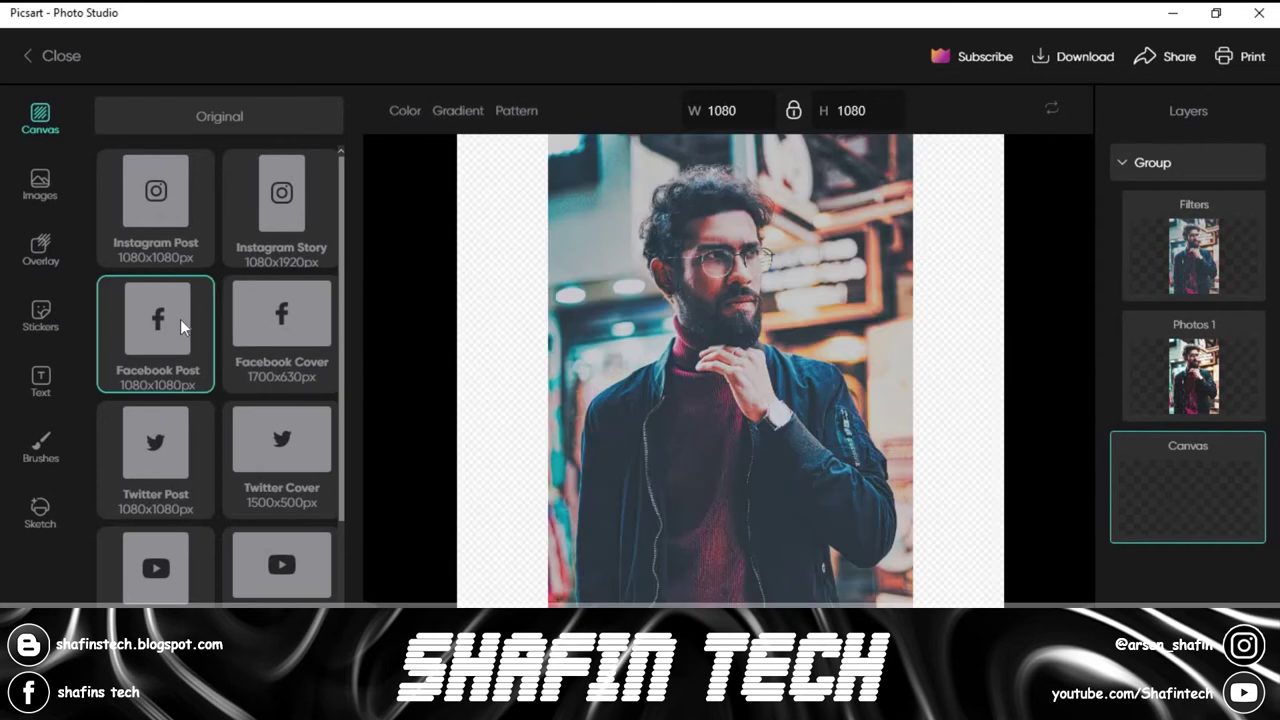
click(142, 235)
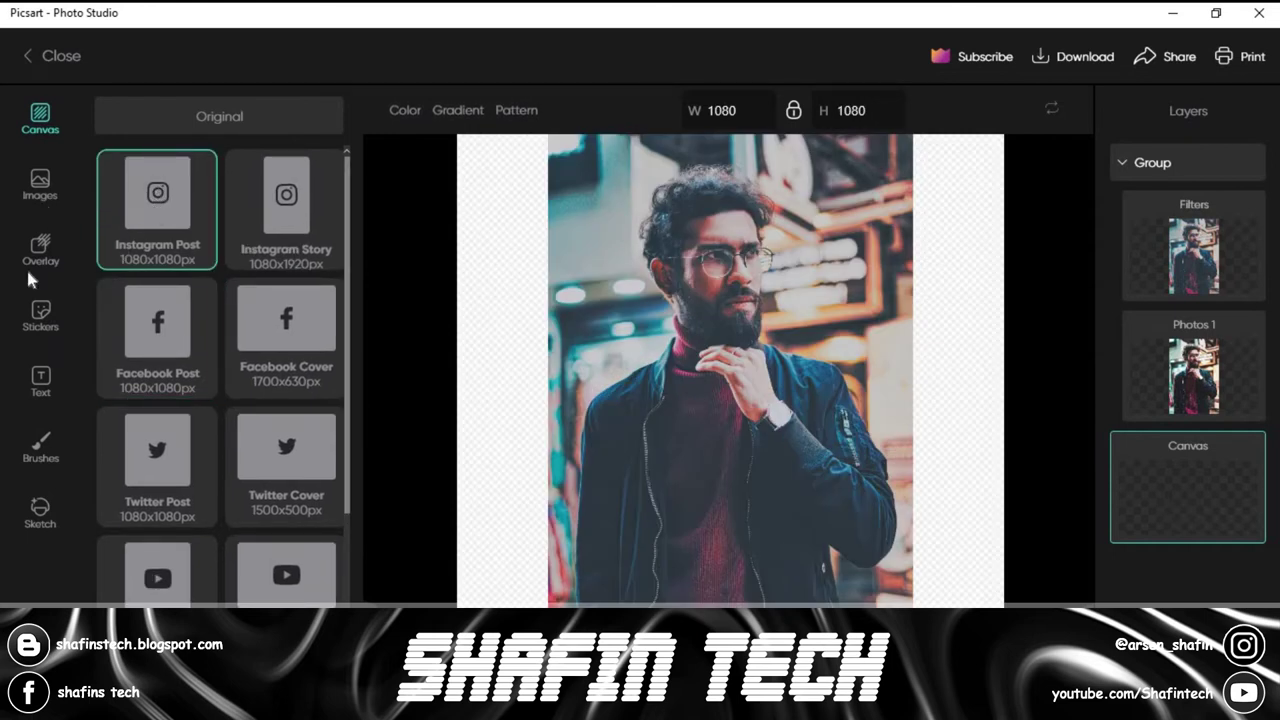
click(40, 314)
- Browse the sticker collection and pick a sticker
scroll(143, 330, down, 3)
scroll(137, 420, down, 2)
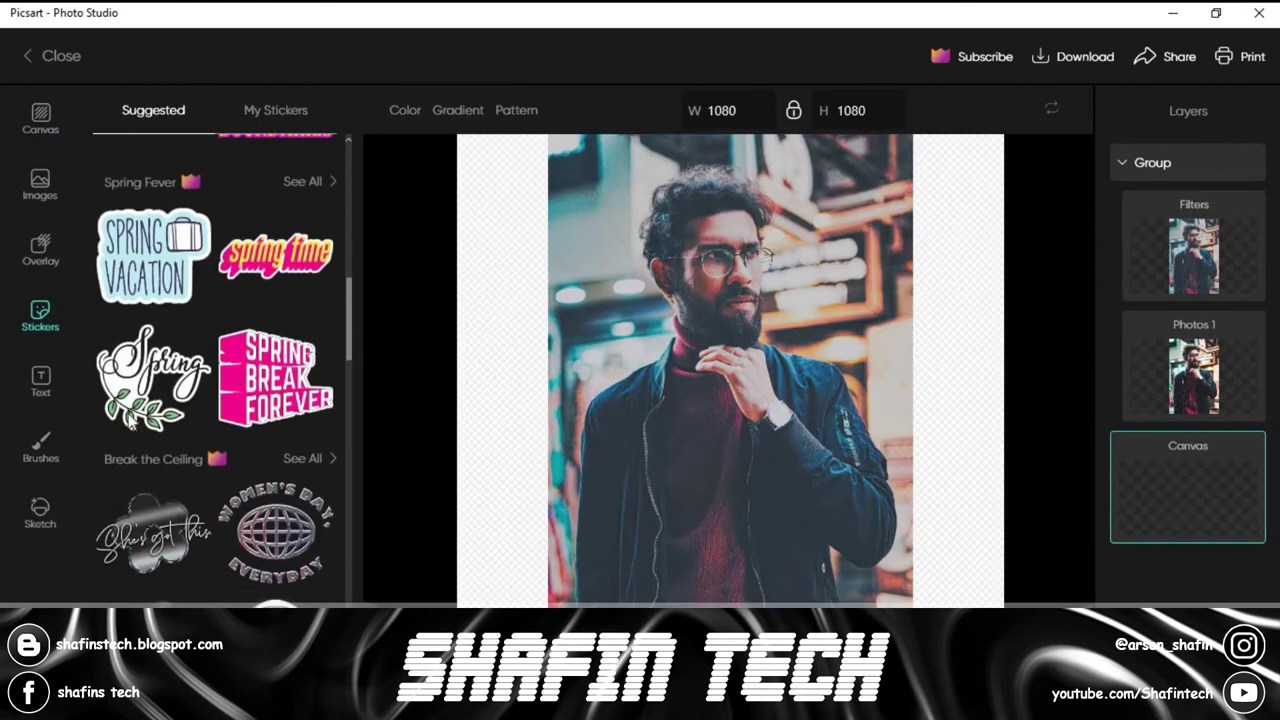
scroll(200, 390, down, 4)
scroll(161, 373, down, 2)
scroll(161, 373, down, 3)
scroll(145, 205, up, 2)
click(150, 208)
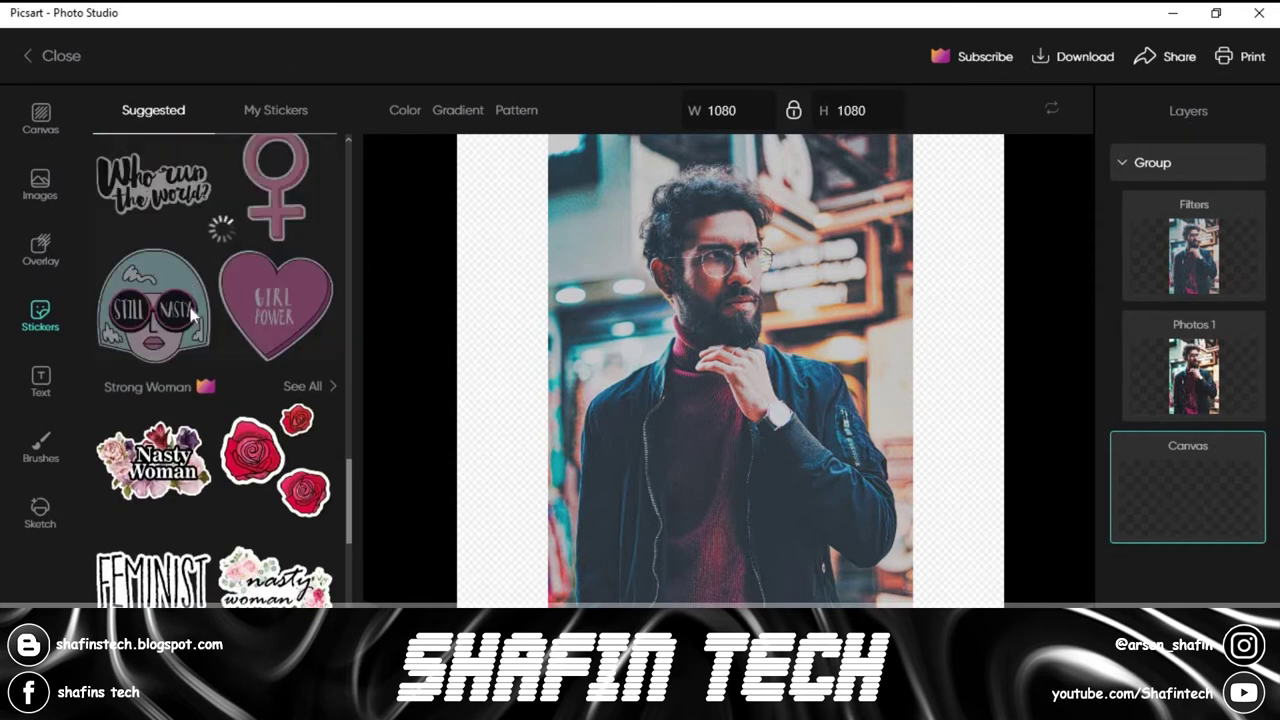
scroll(175, 323, down, 3)
scroll(175, 323, up, 2)
scroll(150, 330, up, 2)
- Look at the Text tab, then Brushes, which adds an empty Brushes 1 layer
click(40, 400)
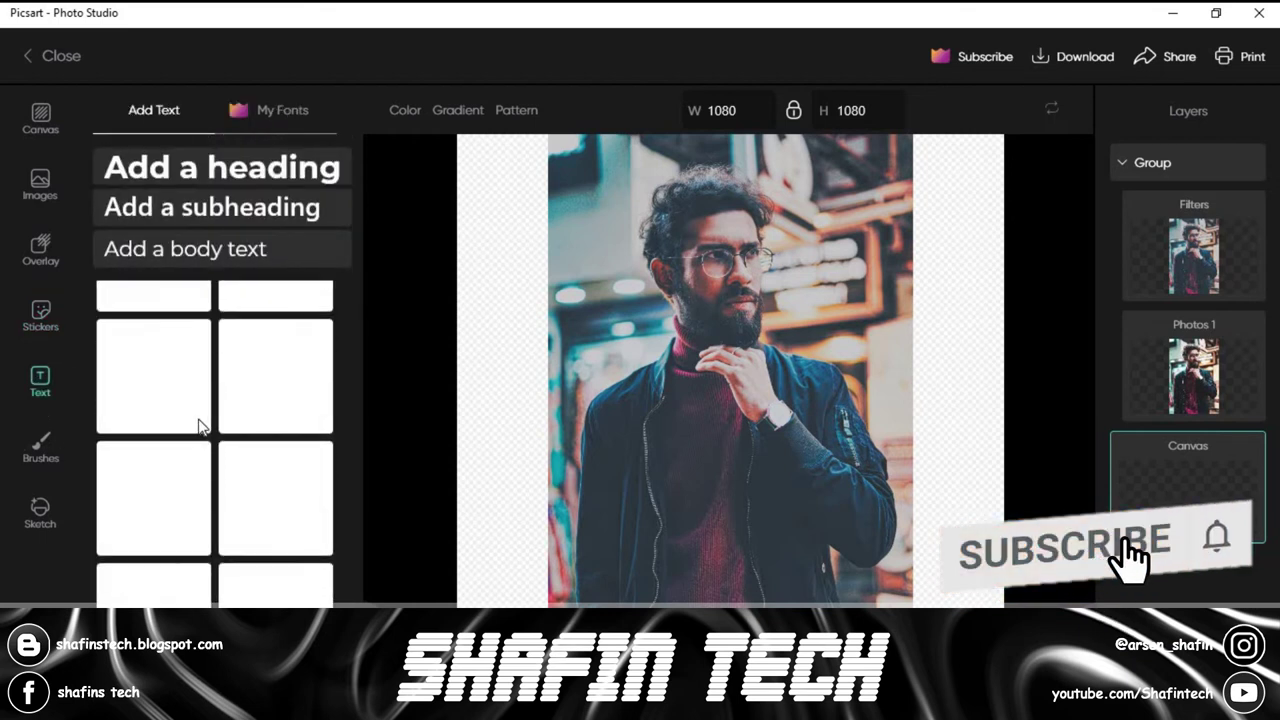
click(40, 445)
scroll(172, 414, down, 3)
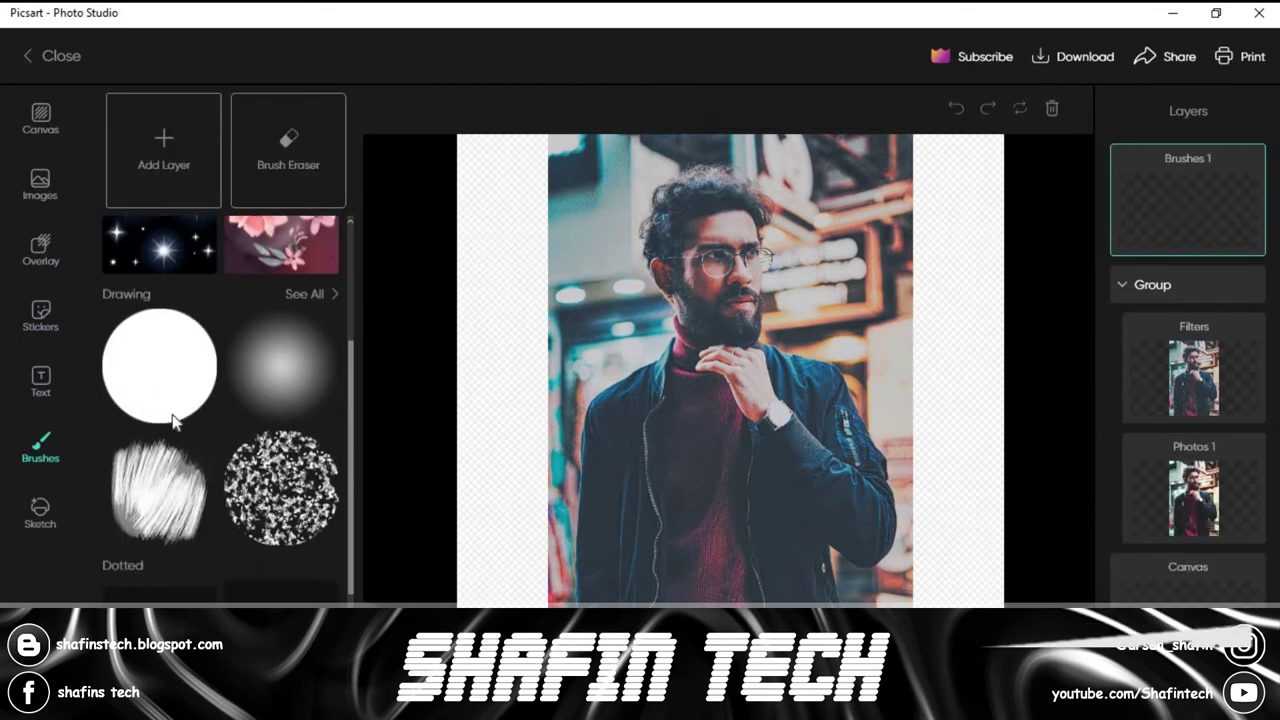
scroll(172, 414, up, 2)
scroll(182, 416, up, 1)
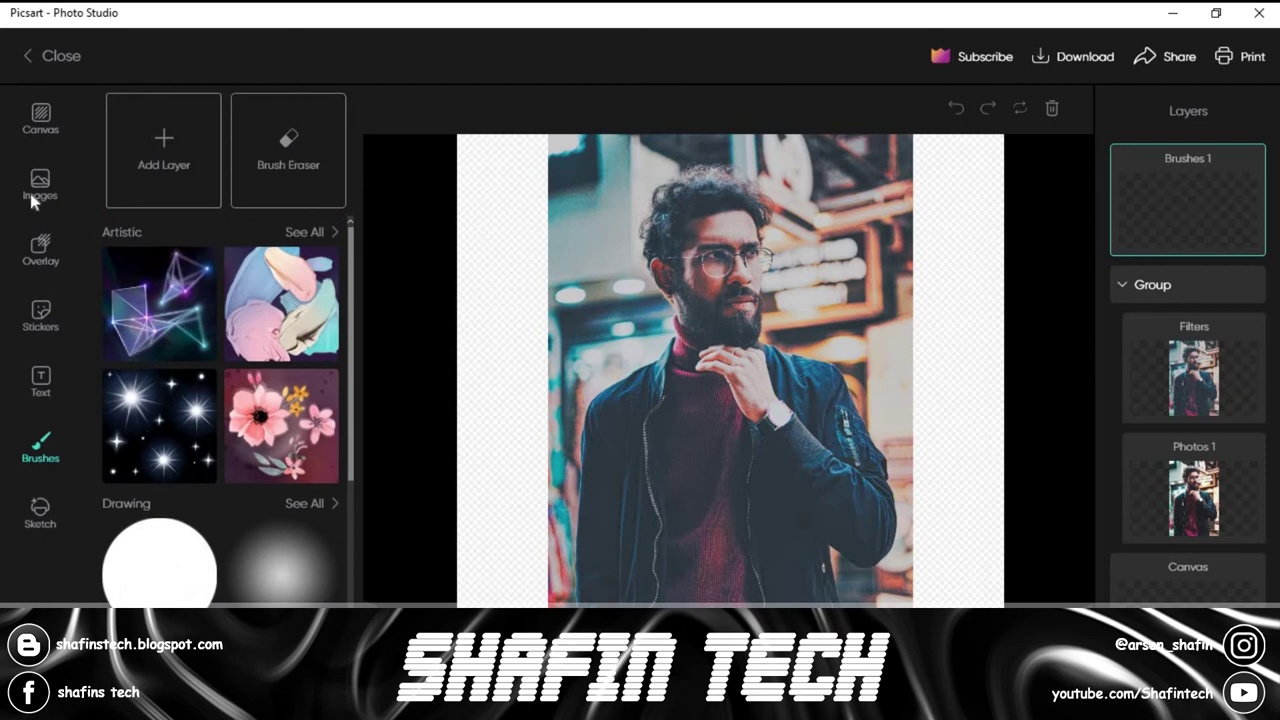
- Close the project and dismiss the save-before-closing prompt
click(26, 58)
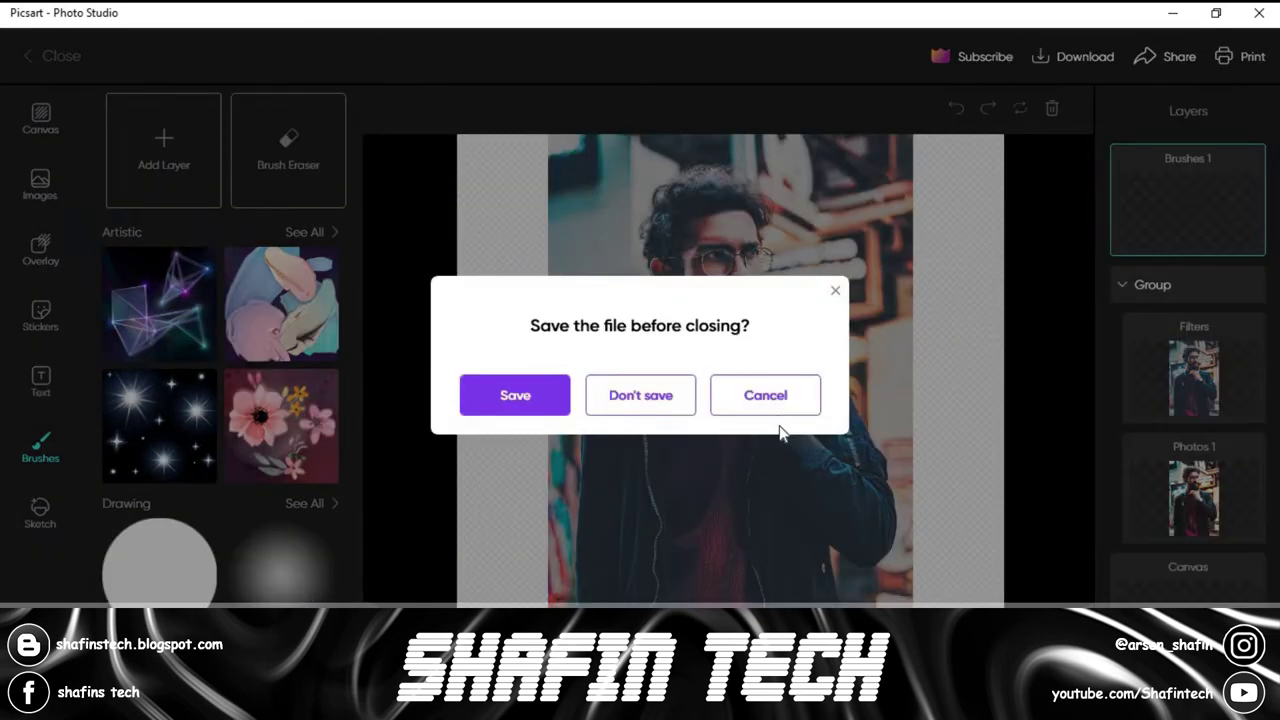
click(772, 400)
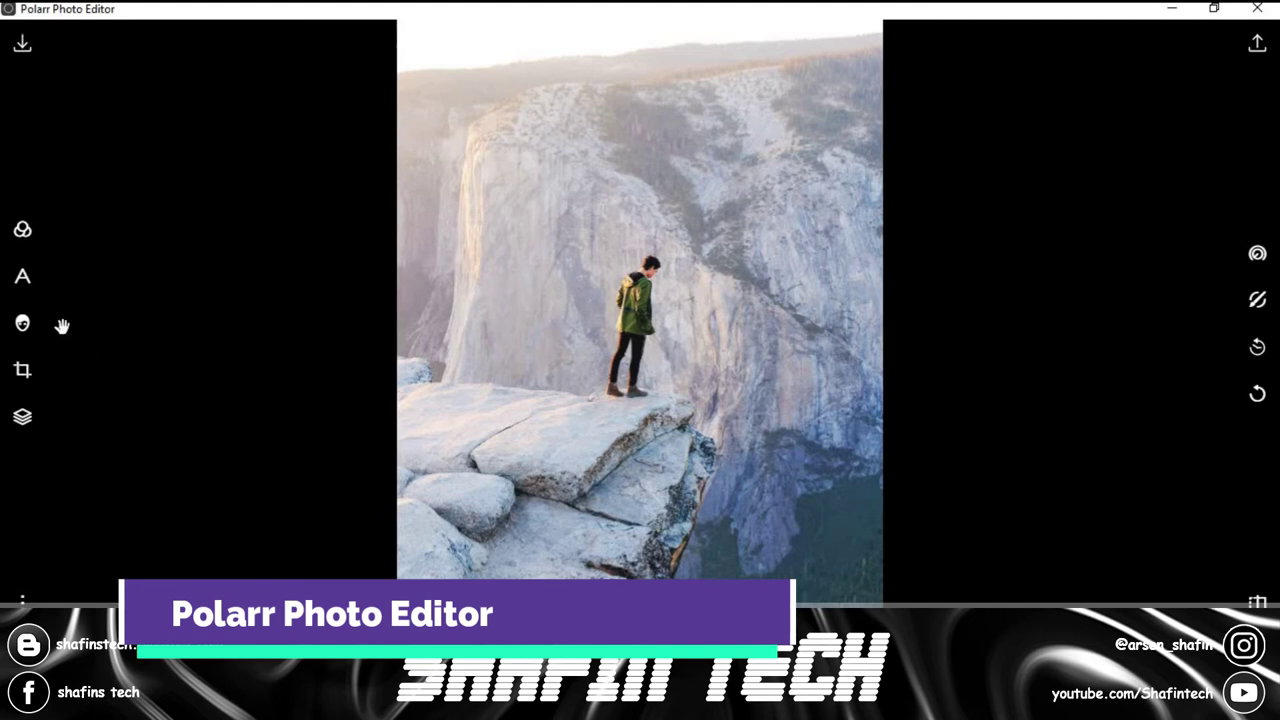
- Preview the M5 and M6 presets, then apply F5 from the 80s Negative Film pack
click(25, 236)
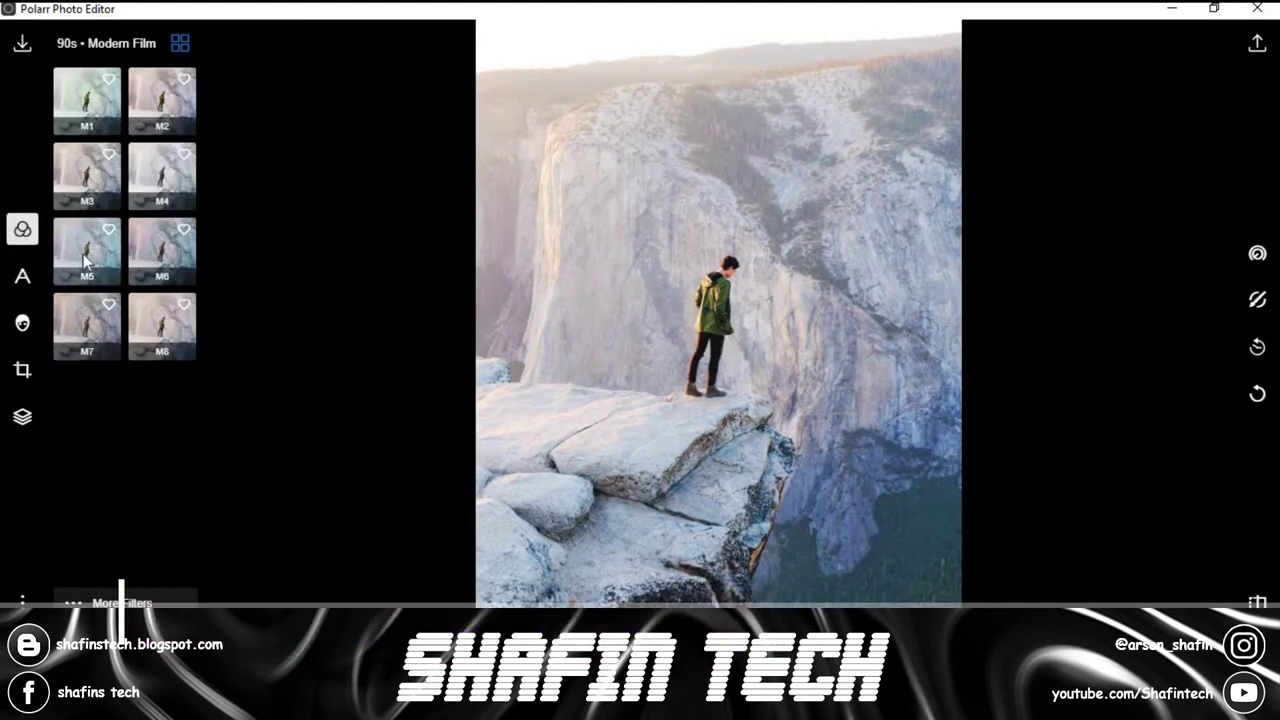
click(83, 254)
click(140, 278)
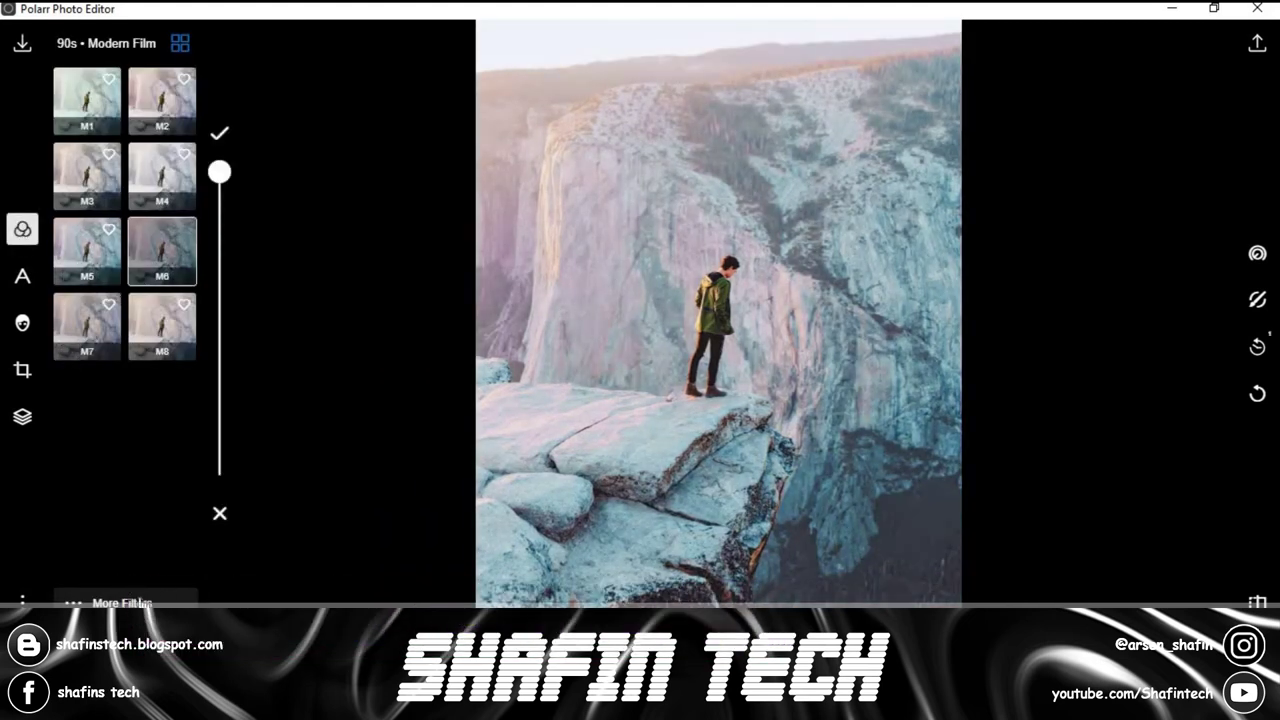
click(143, 603)
scroll(677, 434, down, 5)
scroll(430, 326, down, 3)
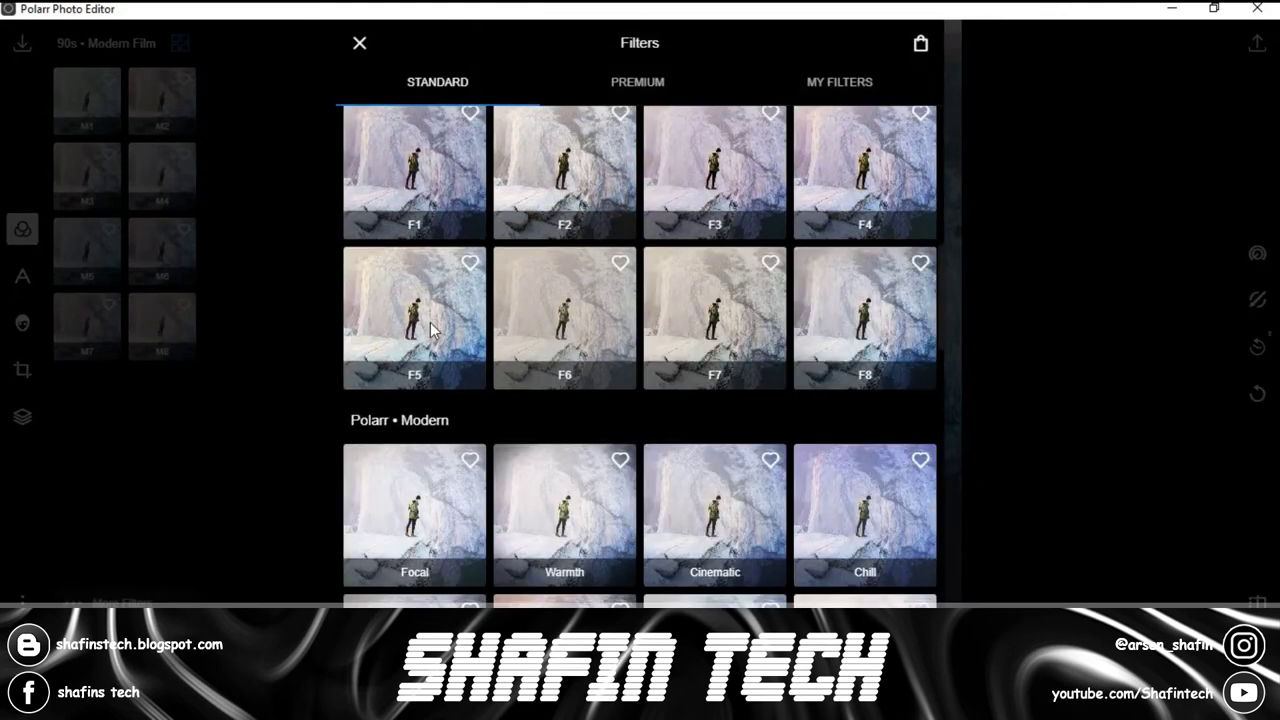
click(430, 326)
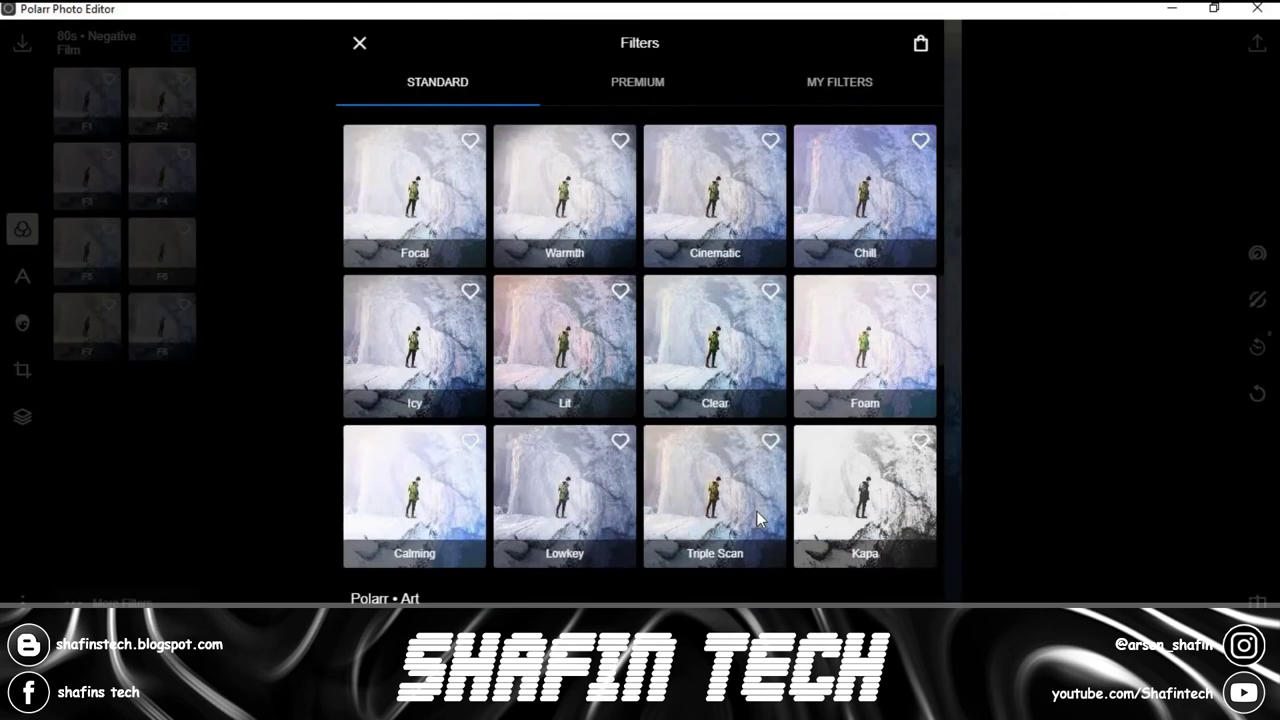
- Apply the PI5 filter from the Polarr Infrared pack for a warm look
scroll(712, 520, down, 3)
scroll(712, 520, down, 3)
scroll(712, 516, down, 2)
scroll(712, 516, down, 4)
scroll(703, 486, down, 2)
scroll(700, 475, down, 3)
scroll(400, 400, up, 2)
click(420, 385)
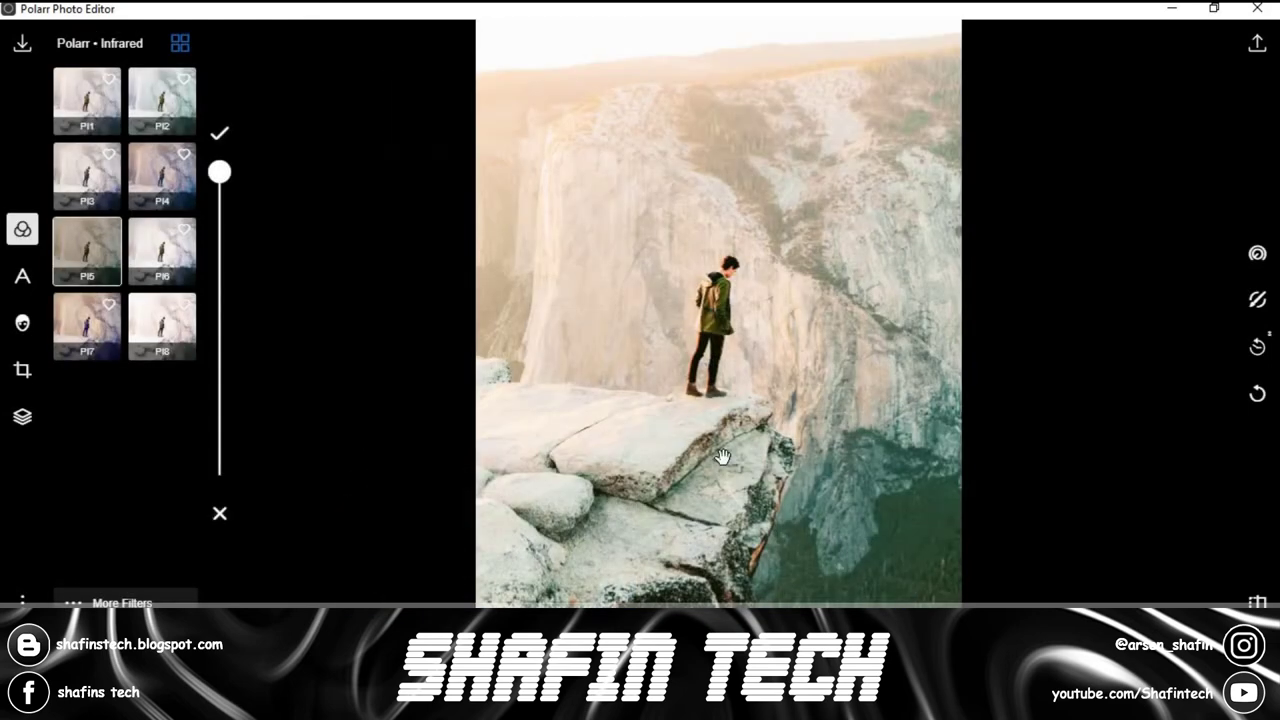
- Add a 'Double click to edit' text box to the cliff photo
click(18, 280)
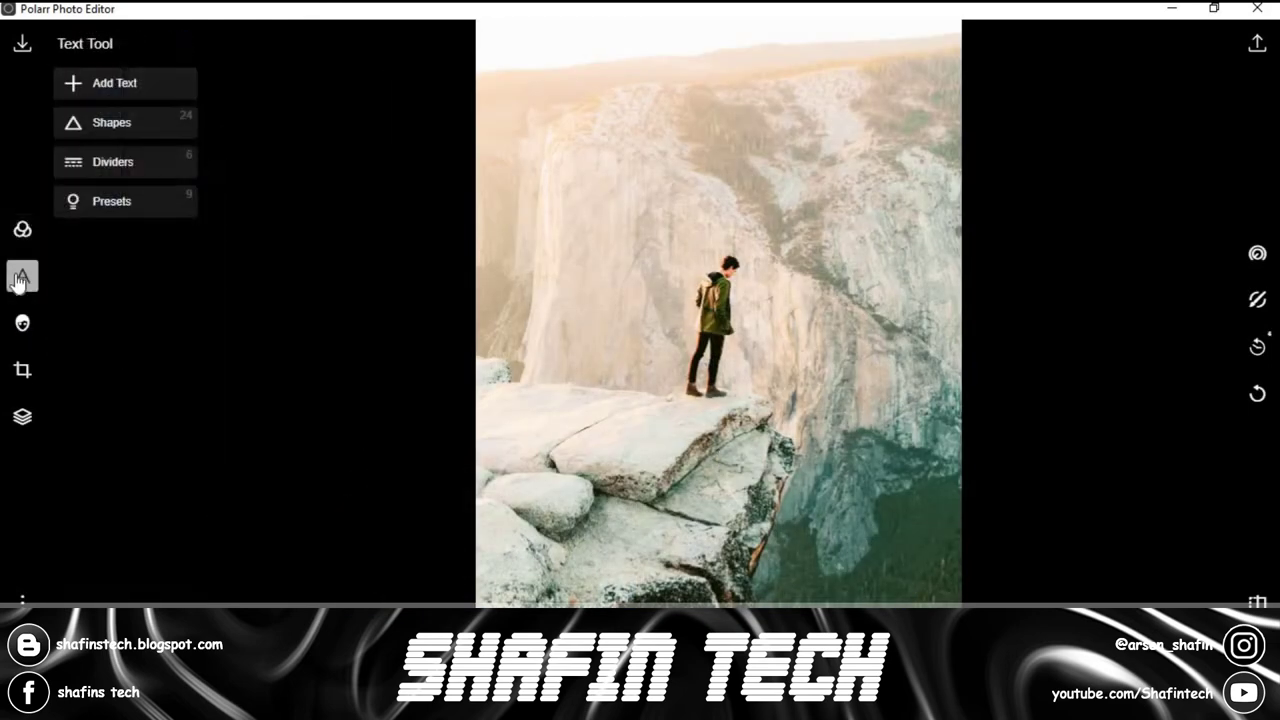
click(118, 90)
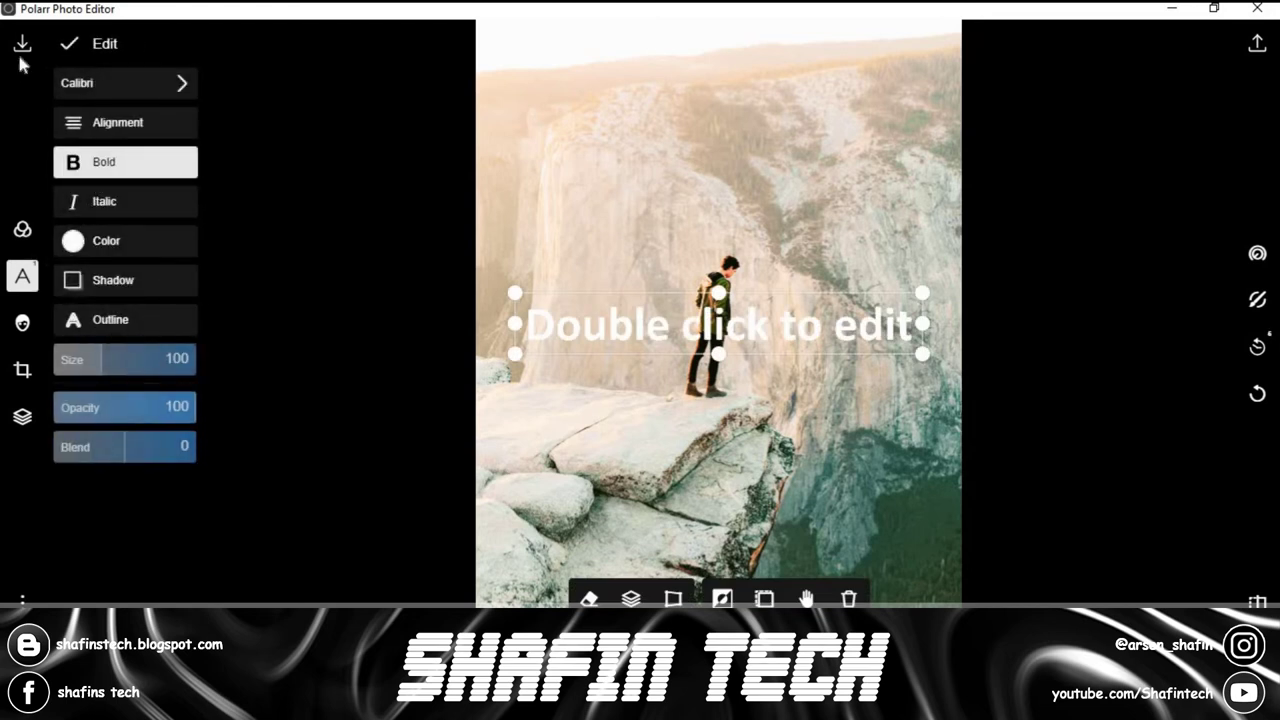
click(22, 324)
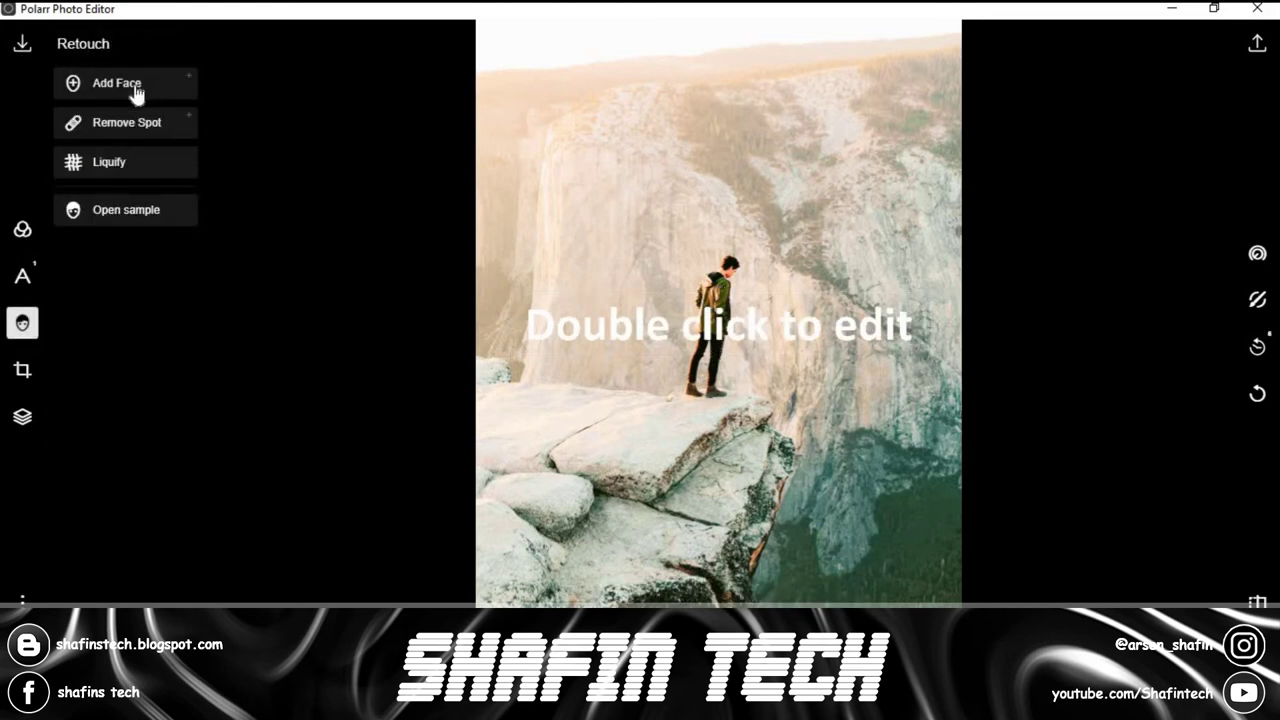
- Crop the left side off the photo, shifting the crop area slightly left
click(22, 375)
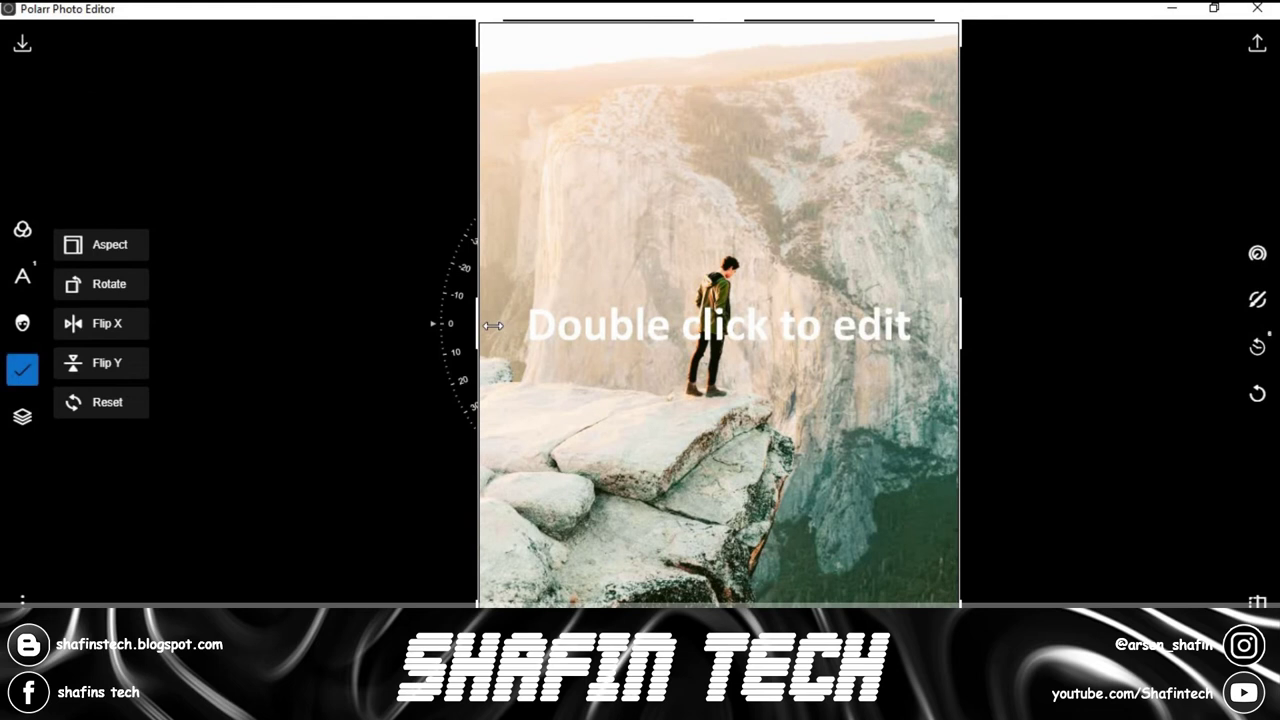
drag(509, 326, 552, 338)
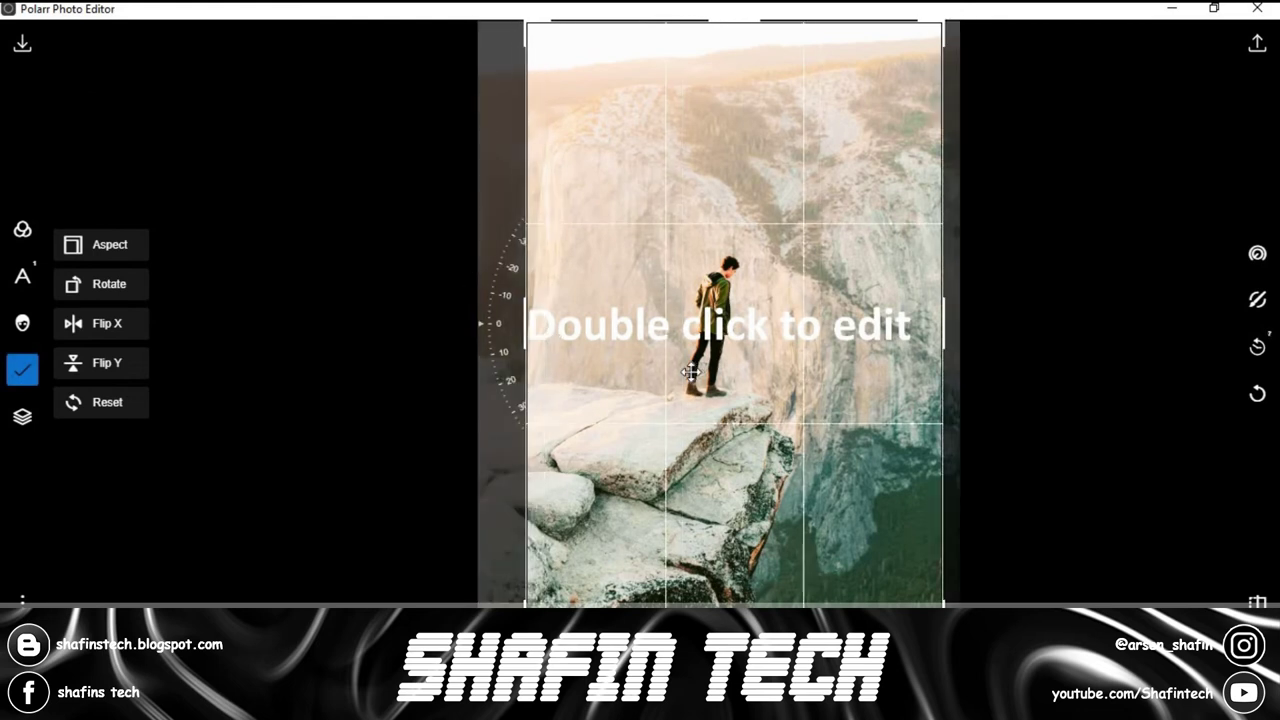
drag(699, 372, 738, 319)
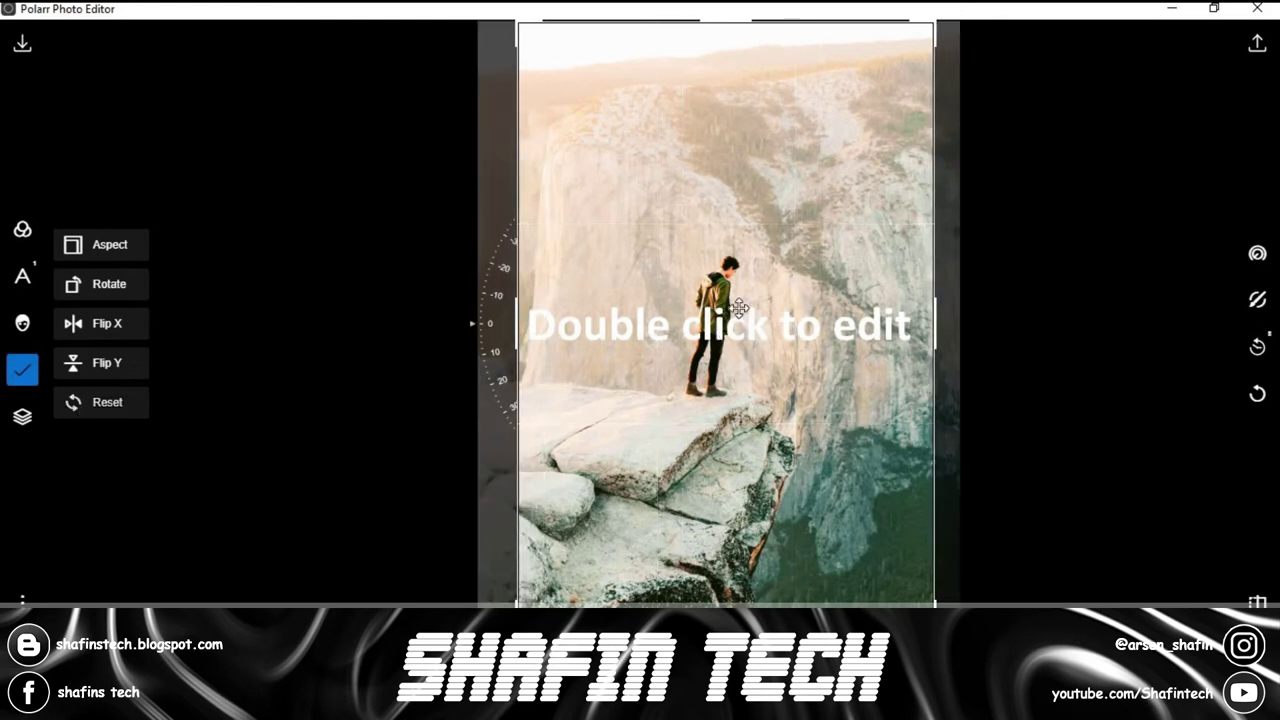
click(22, 372)
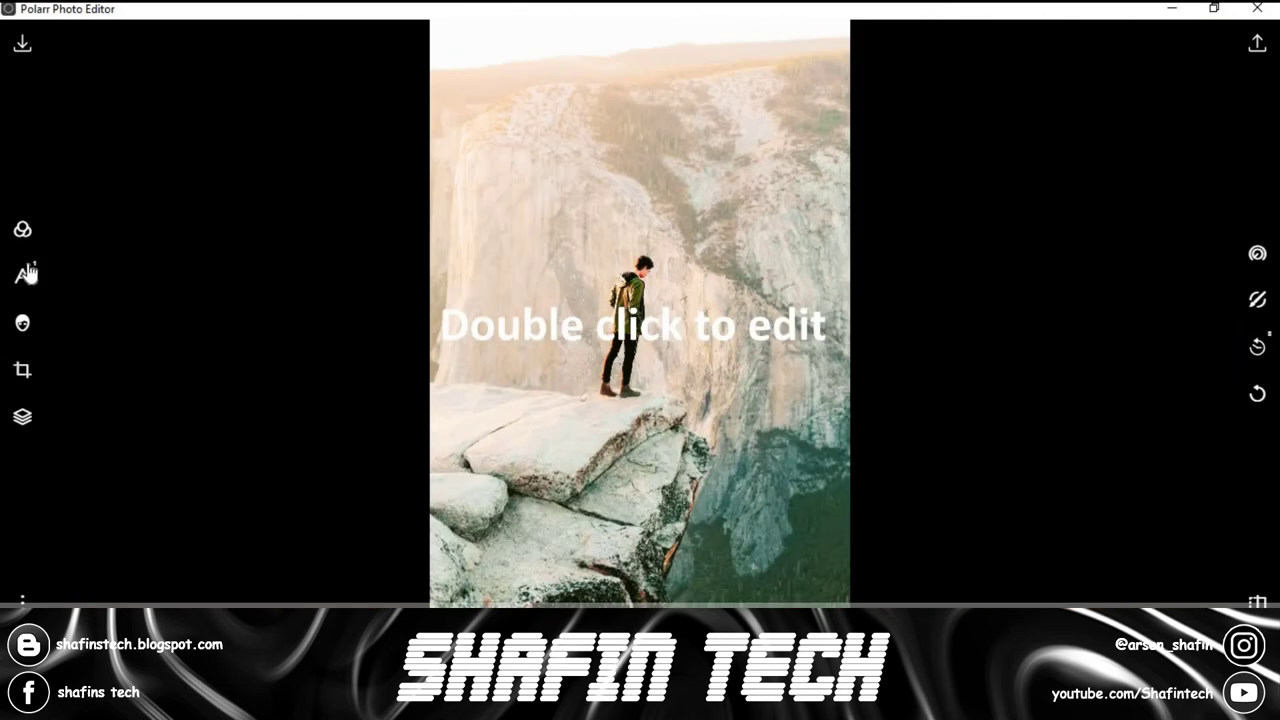
- Move the caption up near the top of the photo and make it black
click(22, 276)
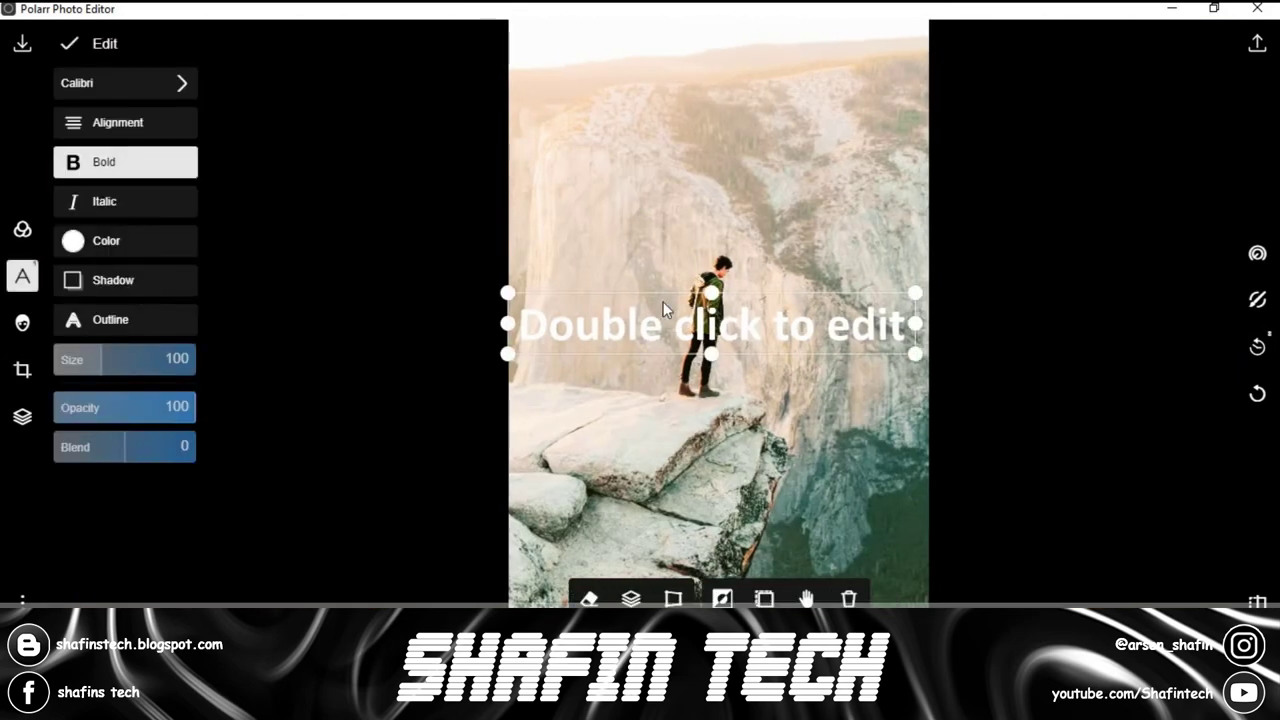
drag(669, 233, 669, 126)
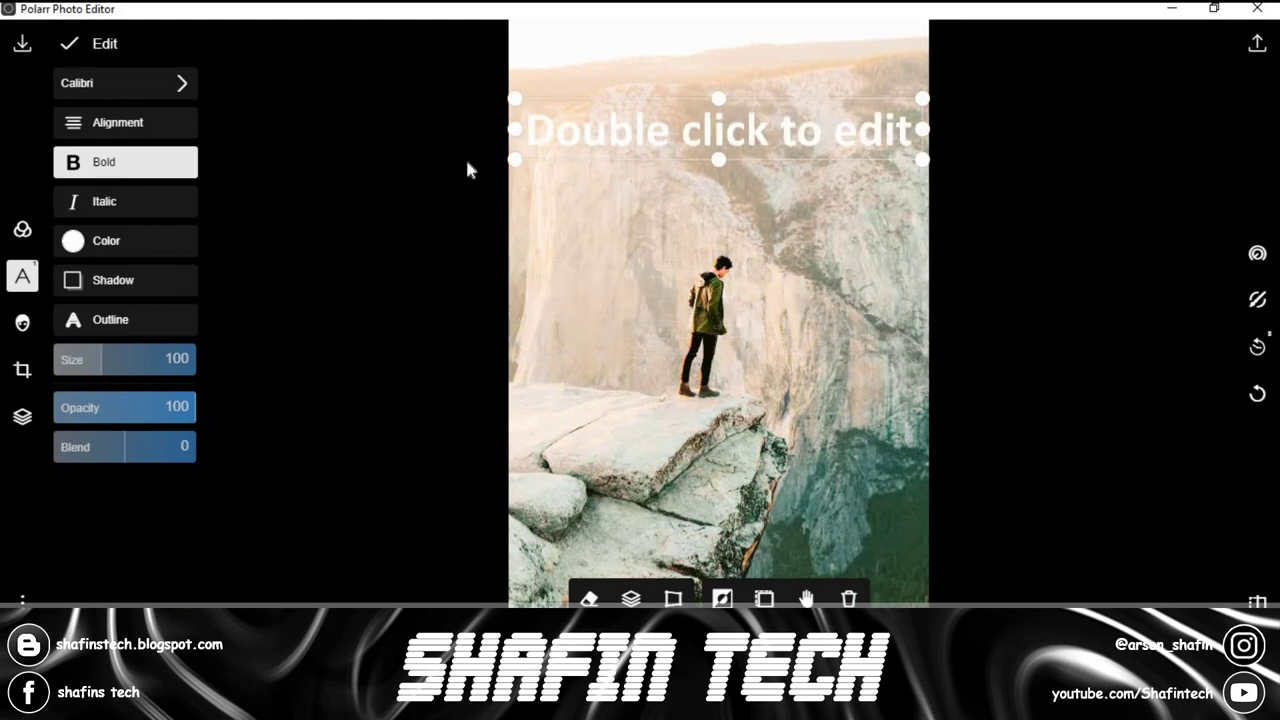
click(108, 243)
click(1055, 322)
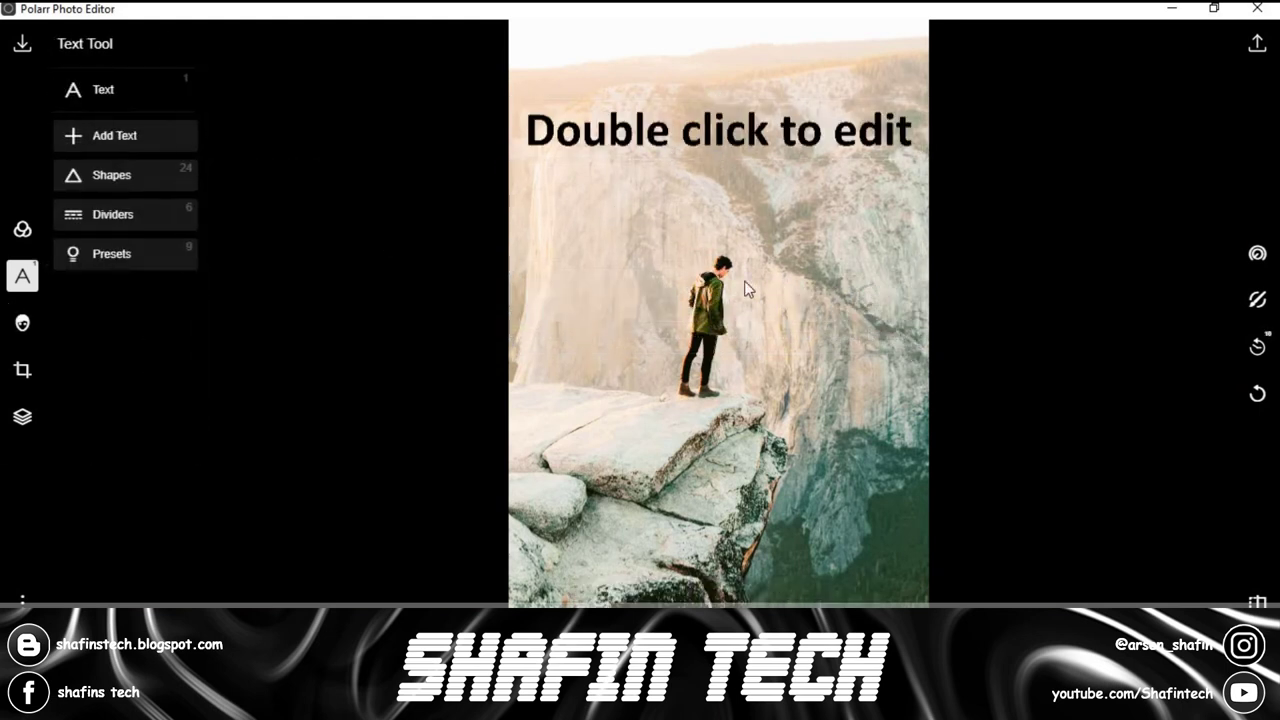
- Add a Curves adjustment, raising the red curve and reshaping the top point for a pinkish warmth
click(1258, 255)
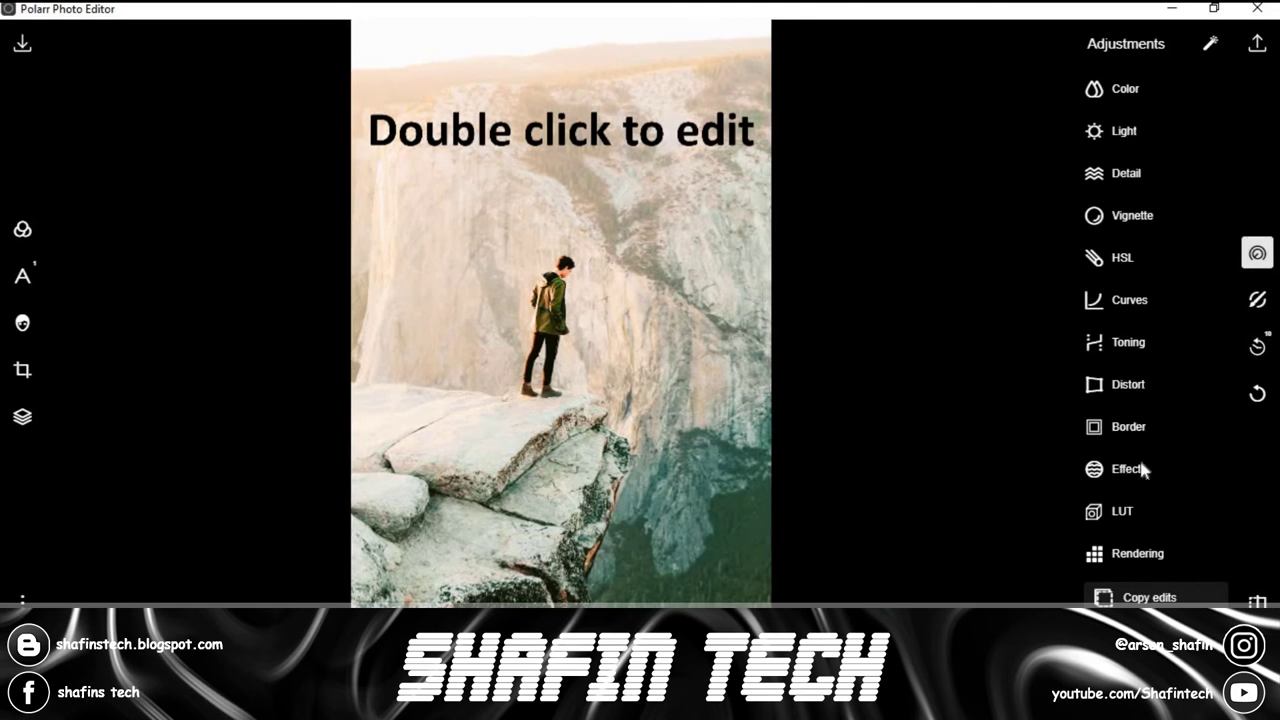
scroll(1129, 476, down, 3)
click(1119, 294)
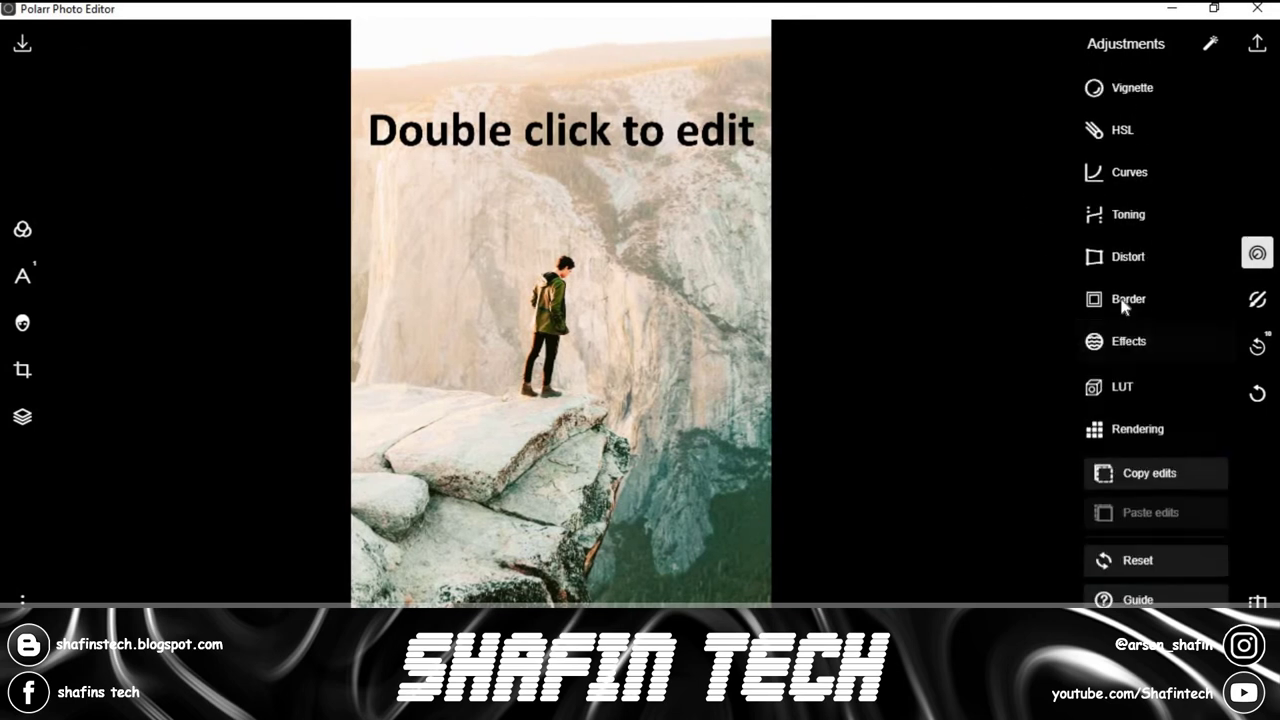
scroll(1122, 305, up, 3)
click(1126, 302)
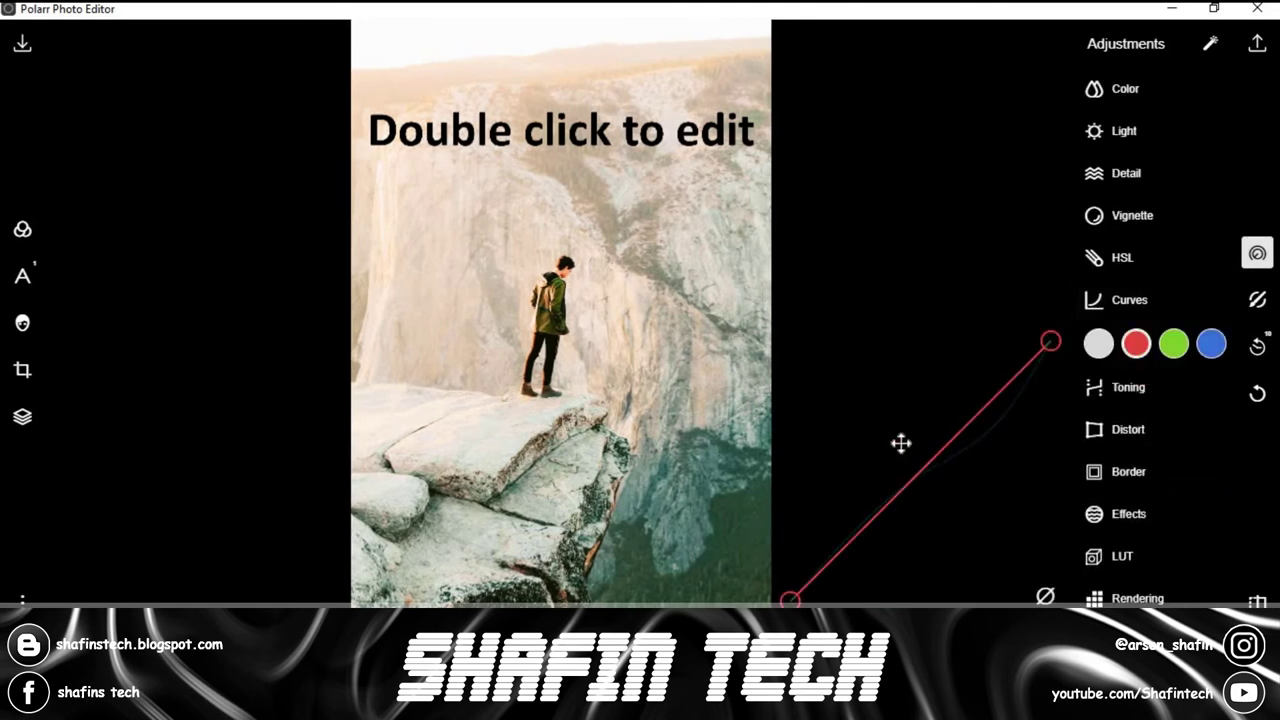
click(896, 439)
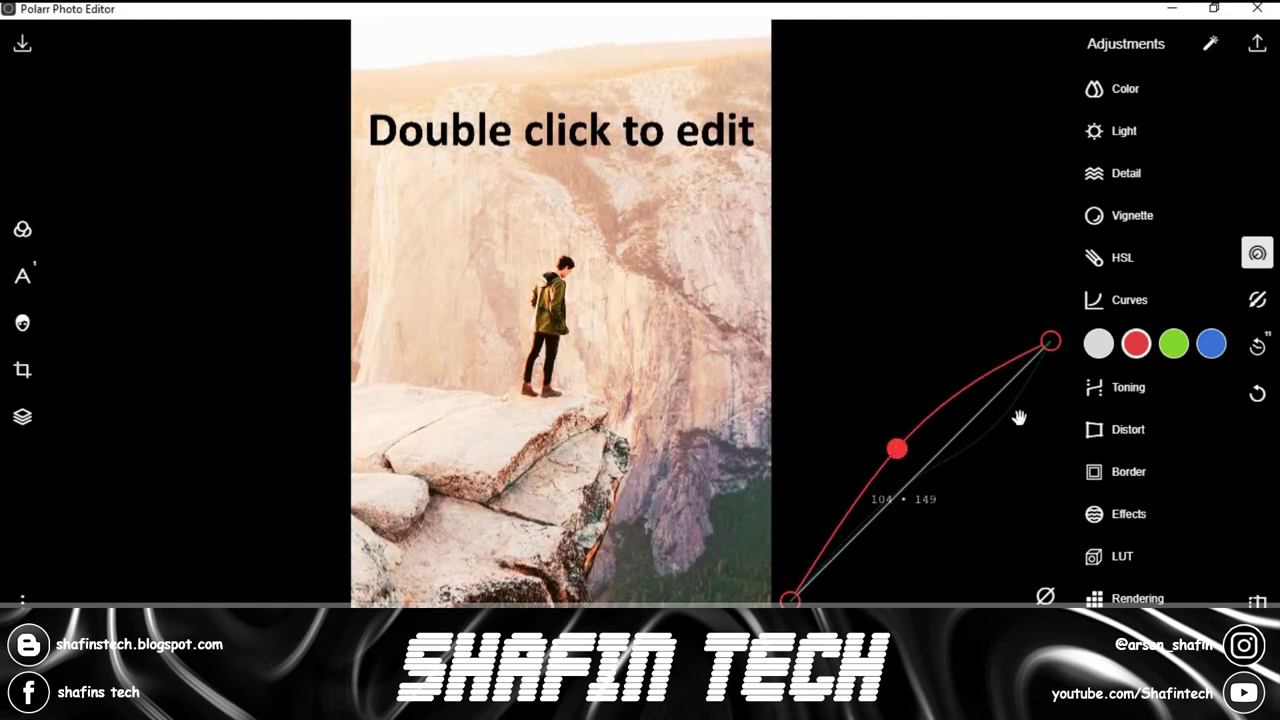
mouse_move(1055, 343)
mouse_down()
mouse_move(1057, 417)
mouse_move(1031, 531)
mouse_move(1066, 349)
mouse_move(1018, 366)
mouse_move(1067, 354)
mouse_up()
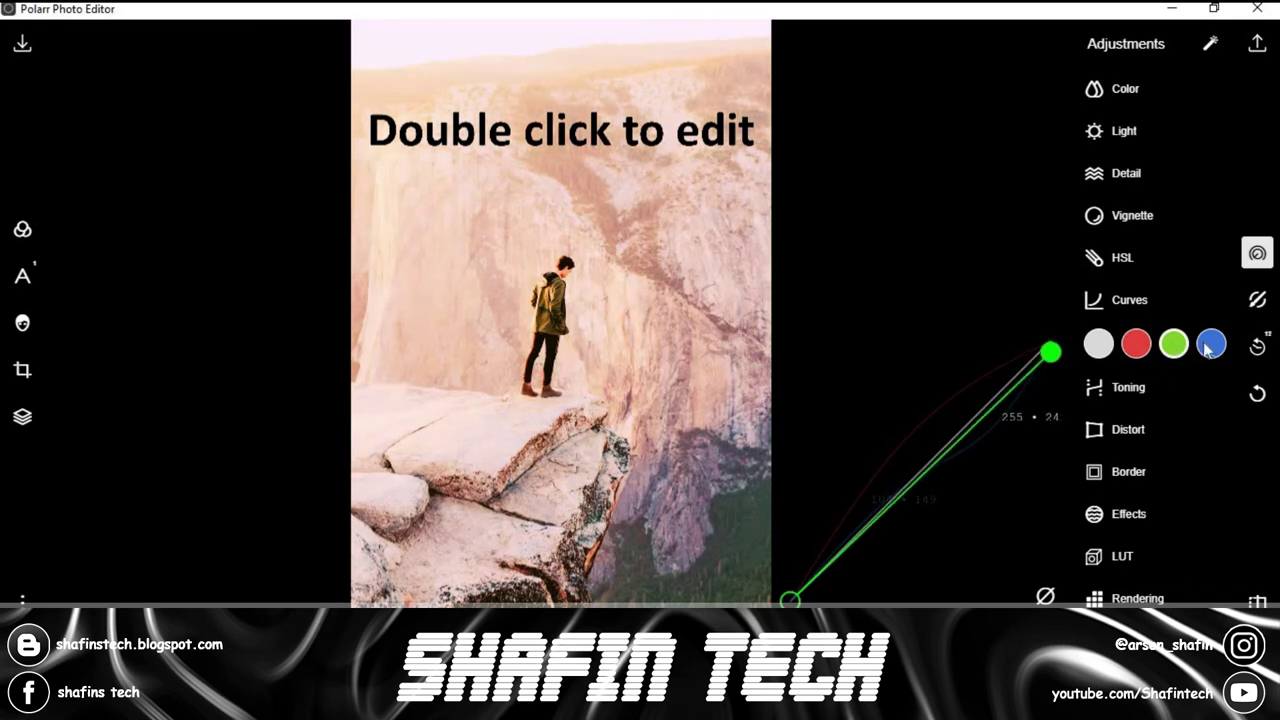